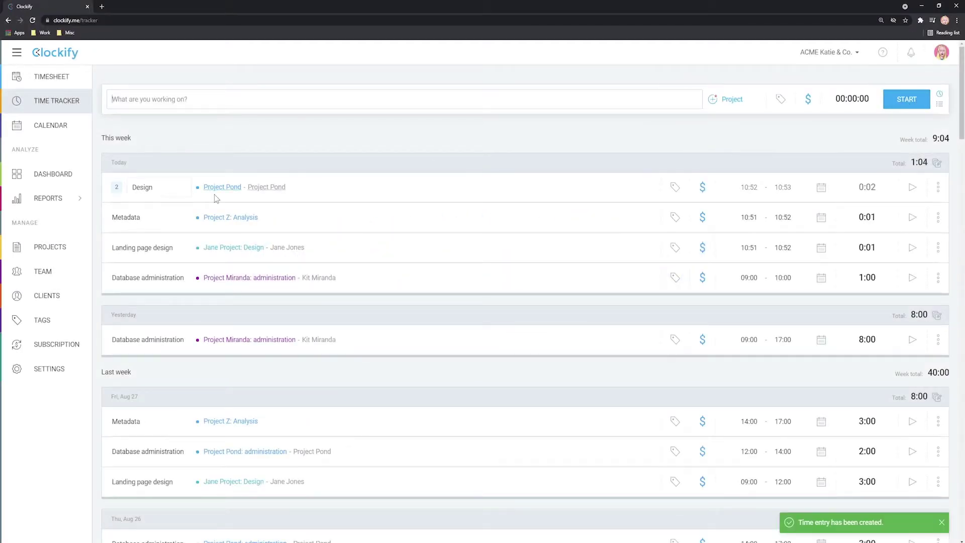
# Step: Expand the grouped Design entries and dismiss the Calendar integrations overview to view the week
pyautogui.click(117, 188)
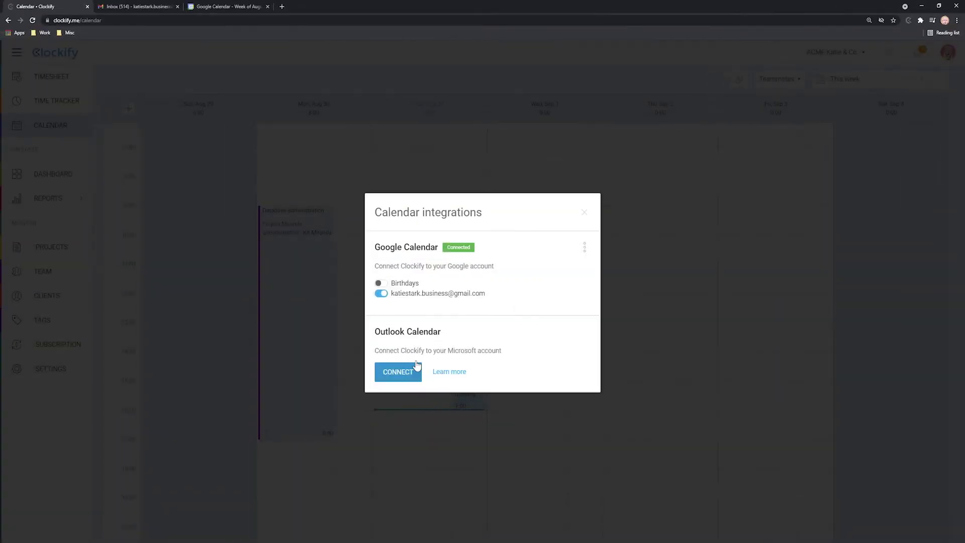
pyautogui.click(584, 214)
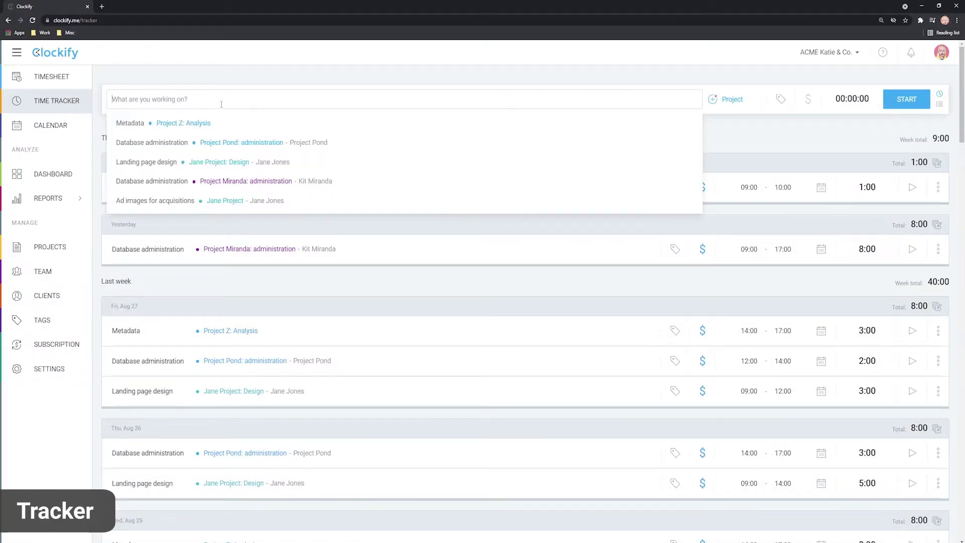
# Step: Time a Landing page design entry under Jane Project: Design, then restart Metadata for Project Z: Analysis
pyautogui.write('Landing page design')
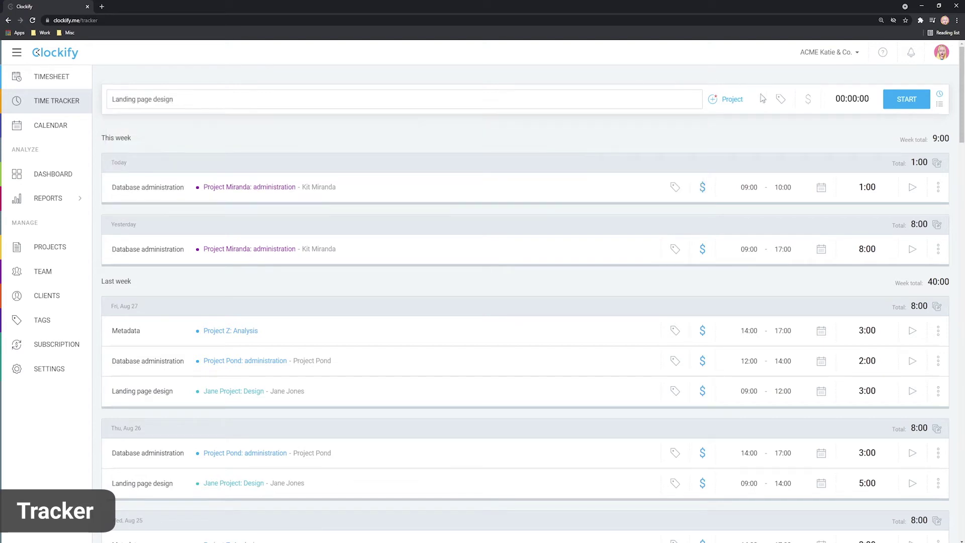
pyautogui.click(906, 99)
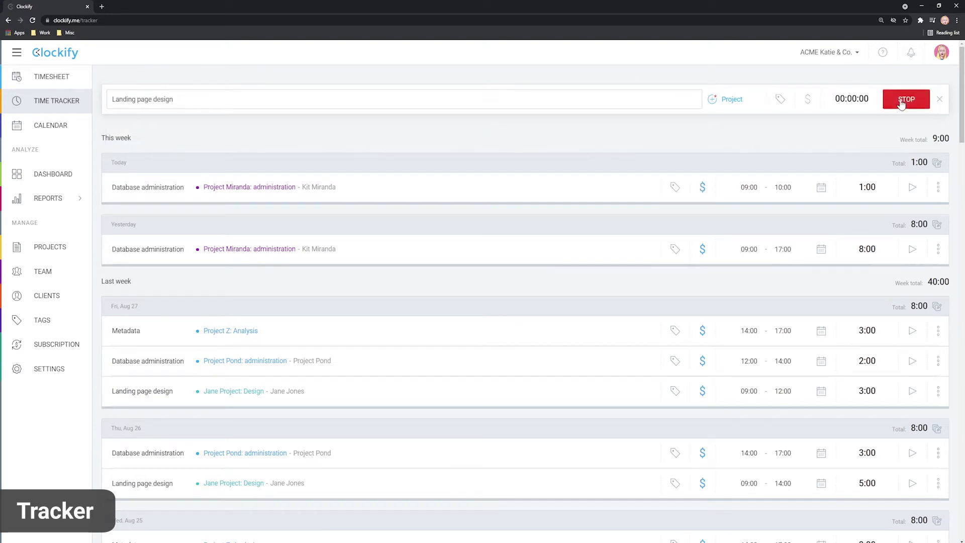
pyautogui.click(726, 99)
pyautogui.click(827, 172)
pyautogui.click(759, 189)
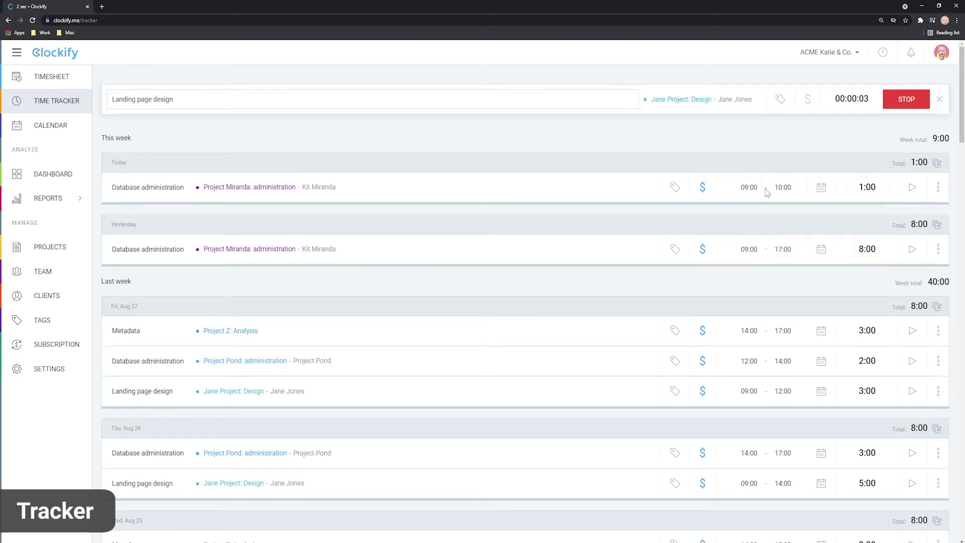
pyautogui.click(908, 103)
pyautogui.click(209, 99)
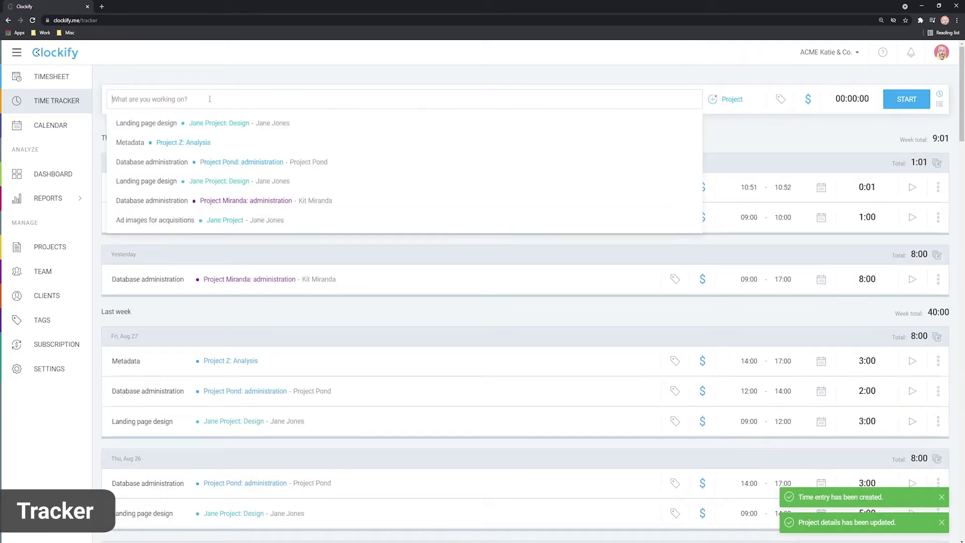
pyautogui.click(236, 144)
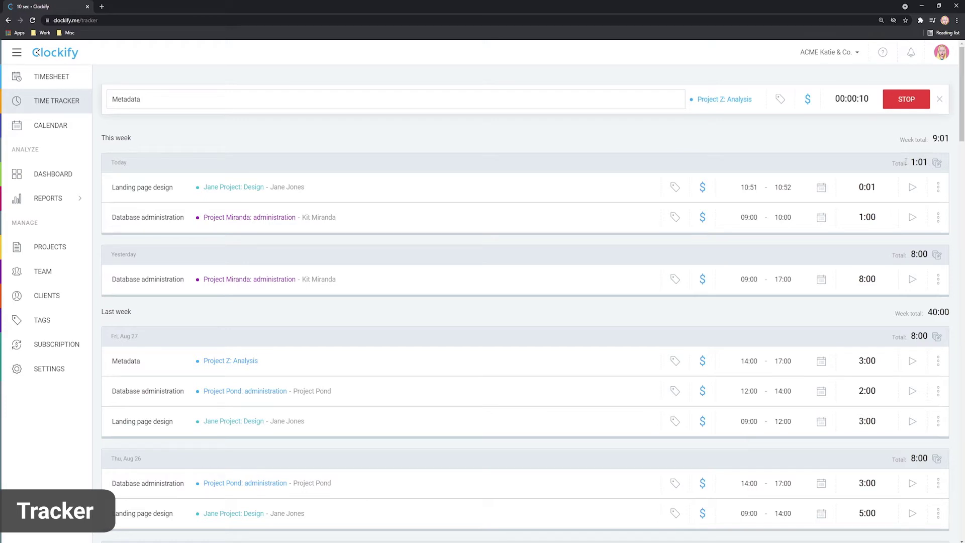
# Step: Stop the Metadata timer and record a short untitled Project Pond entry
pyautogui.click(891, 108)
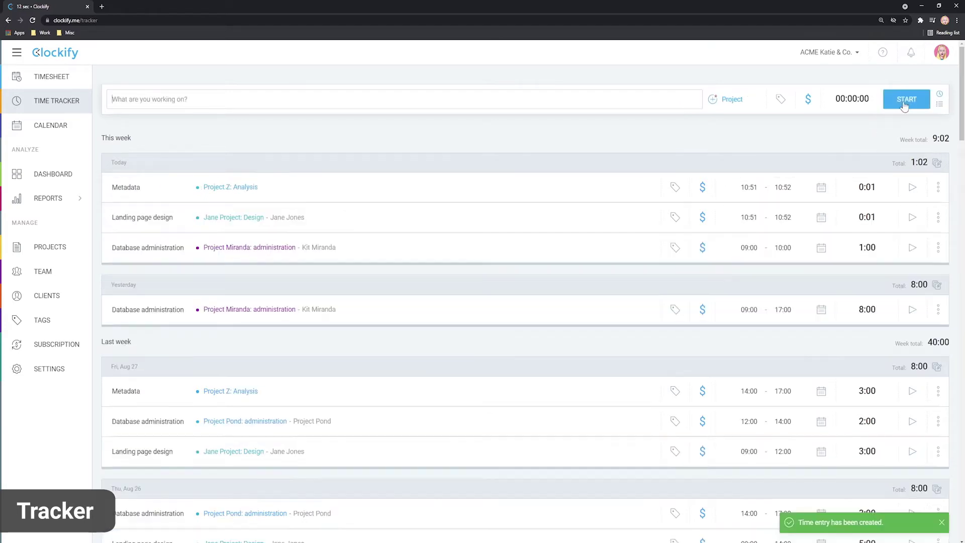
pyautogui.click(890, 104)
pyautogui.click(729, 99)
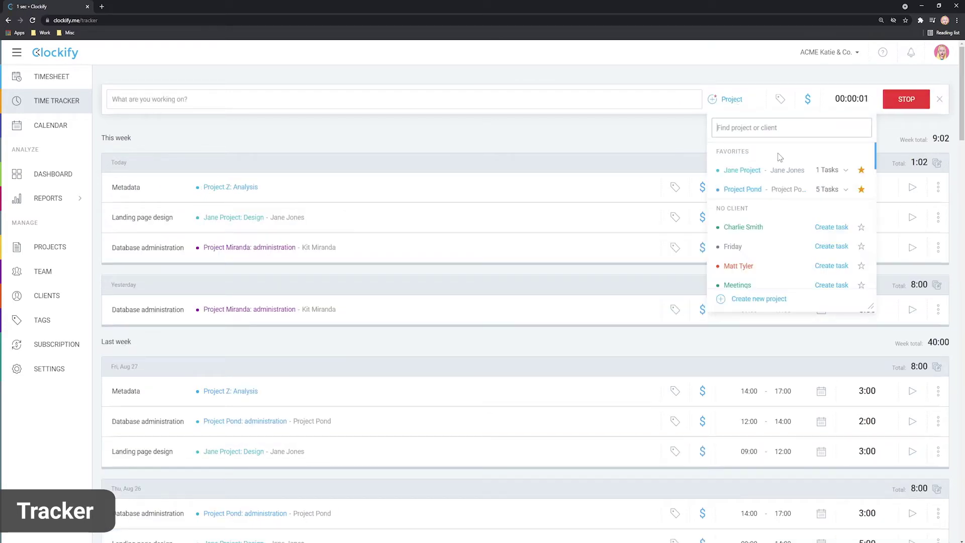
pyautogui.click(743, 189)
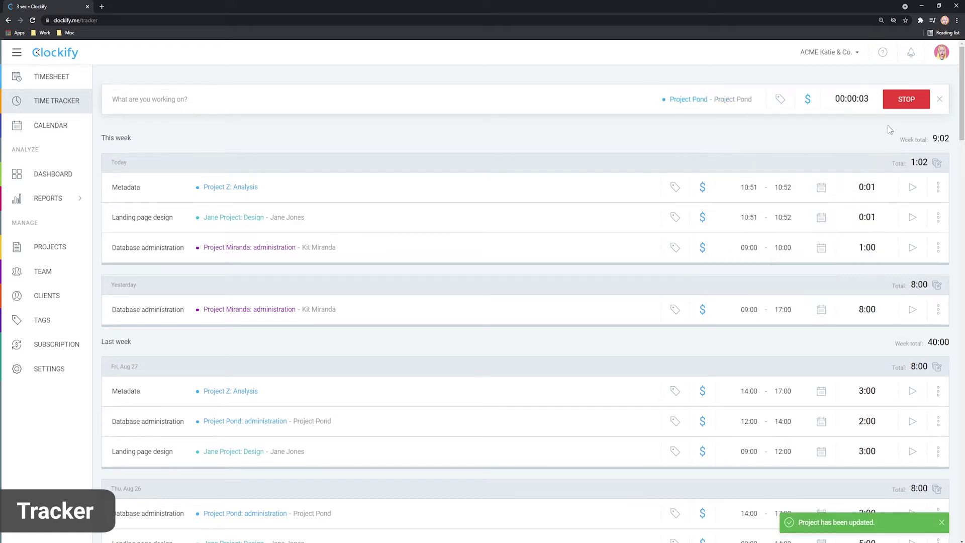
pyautogui.click(906, 99)
# Step: Name the Project Pond entry 'Design', track it once more, and expand the 2-entry group
pyautogui.click(152, 189)
pyautogui.write('Design')
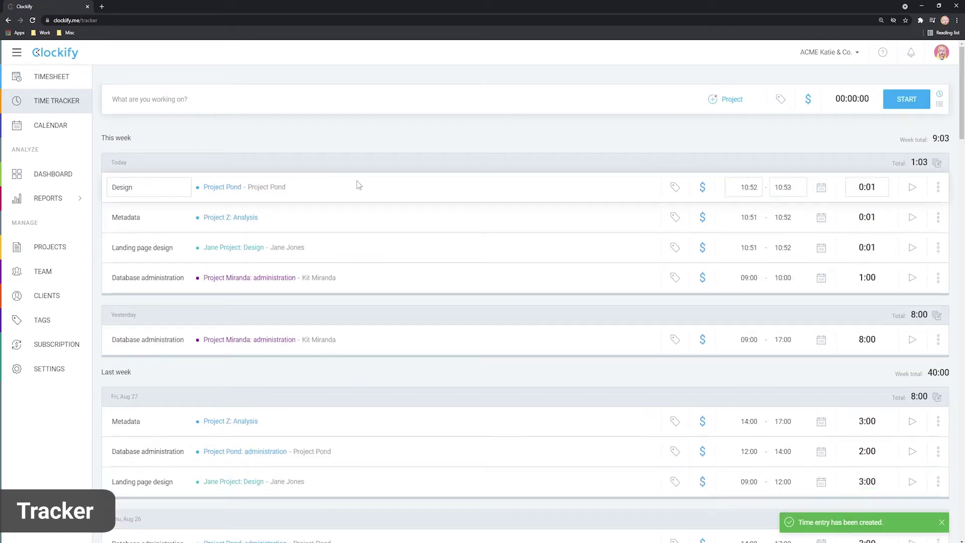
pyautogui.press('Return')
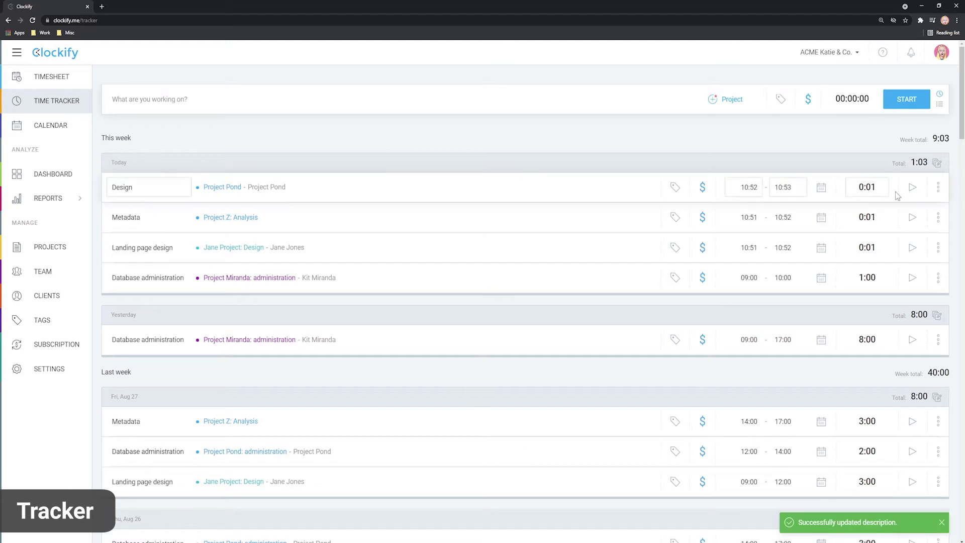
pyautogui.click(913, 188)
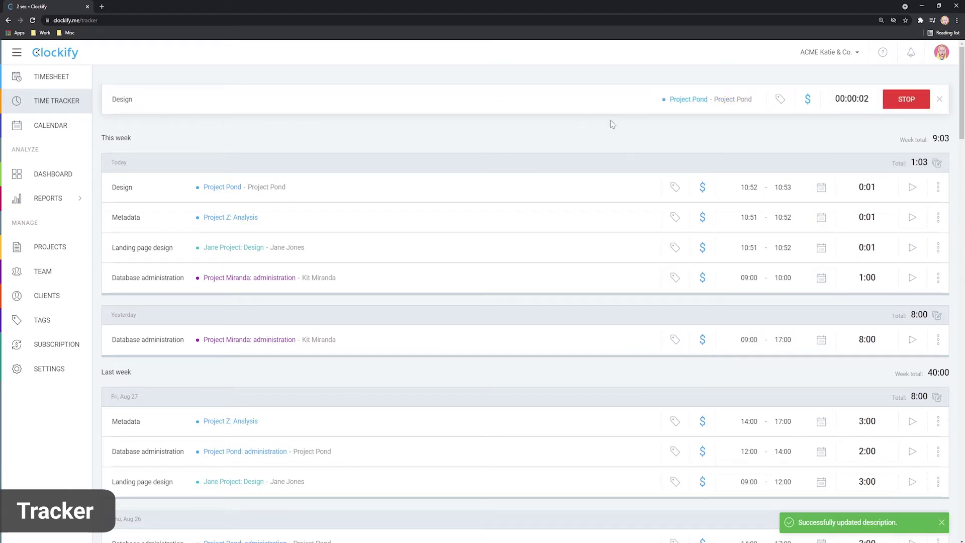
pyautogui.click(906, 99)
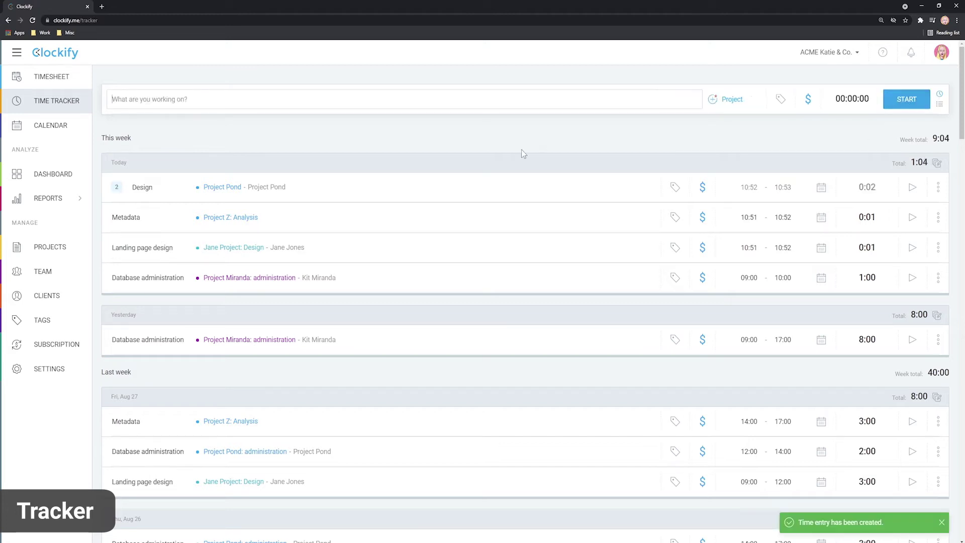
pyautogui.click(117, 188)
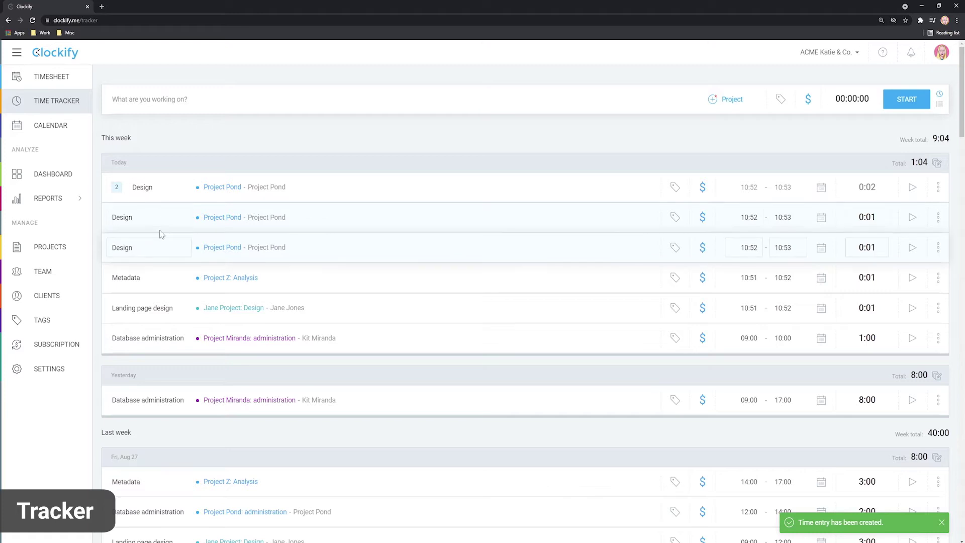
# Step: Switch off Group similar time entries in Profile settings and return to the Time Tracker
pyautogui.click(941, 52)
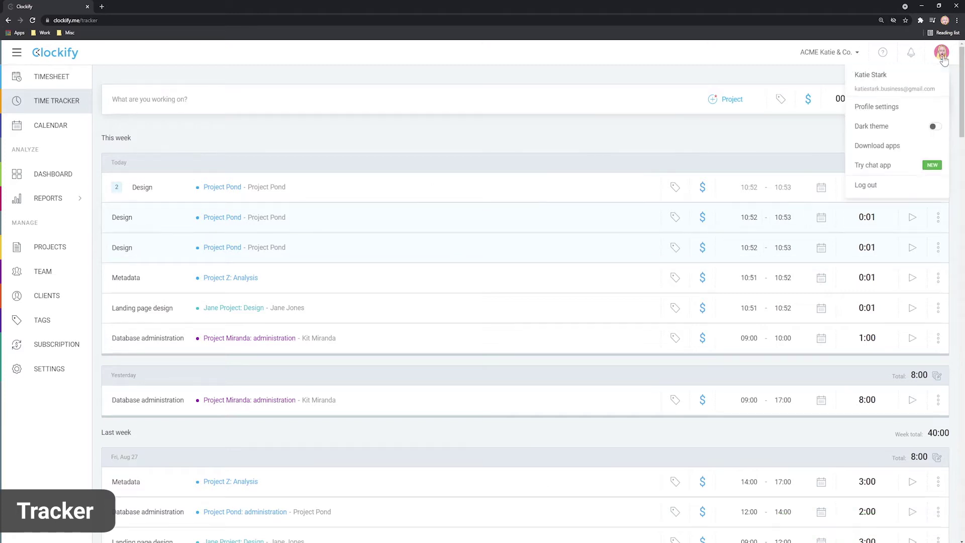
pyautogui.click(893, 100)
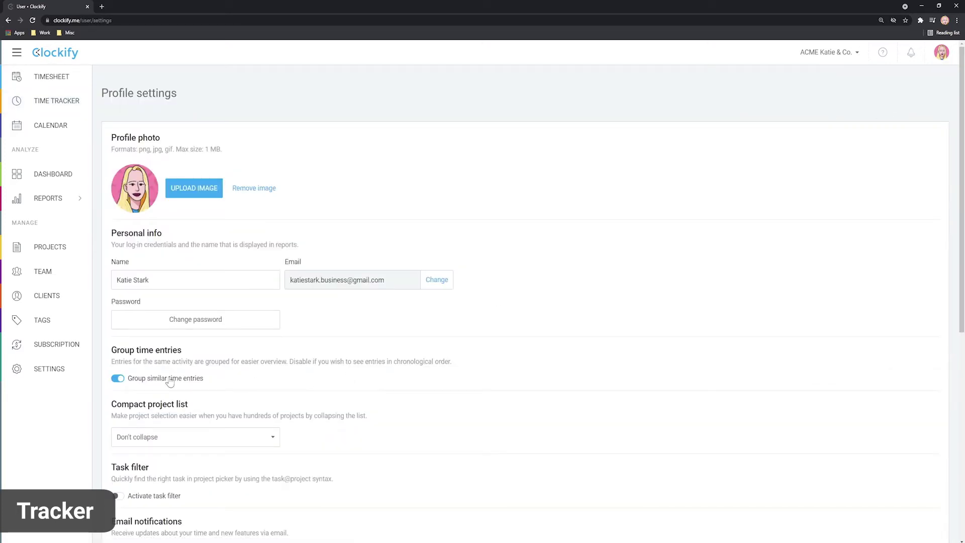
pyautogui.click(135, 382)
pyautogui.click(60, 103)
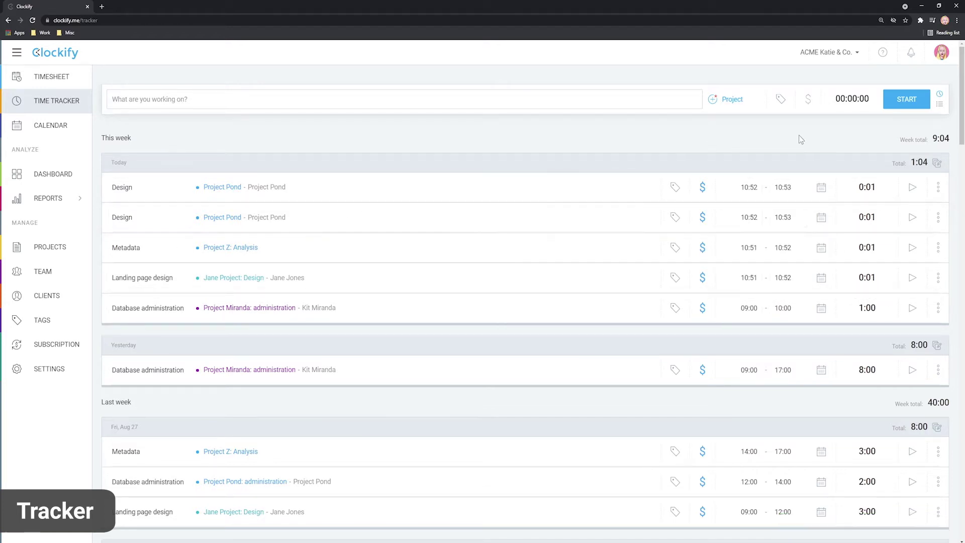
# Step: Log a Project Pond time entry running from 10:30 to 10:54
pyautogui.click(905, 100)
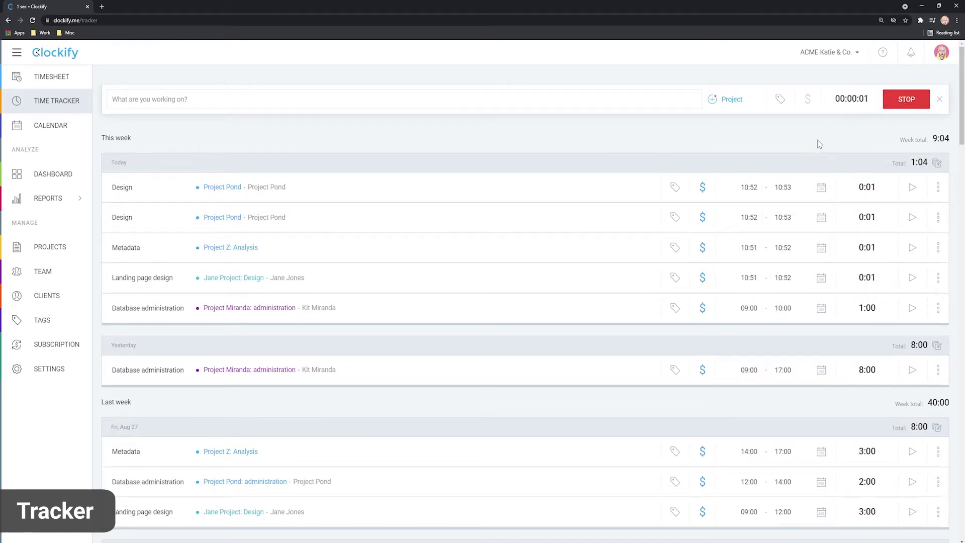
pyautogui.click(844, 99)
pyautogui.click(802, 129)
pyautogui.write('1045')
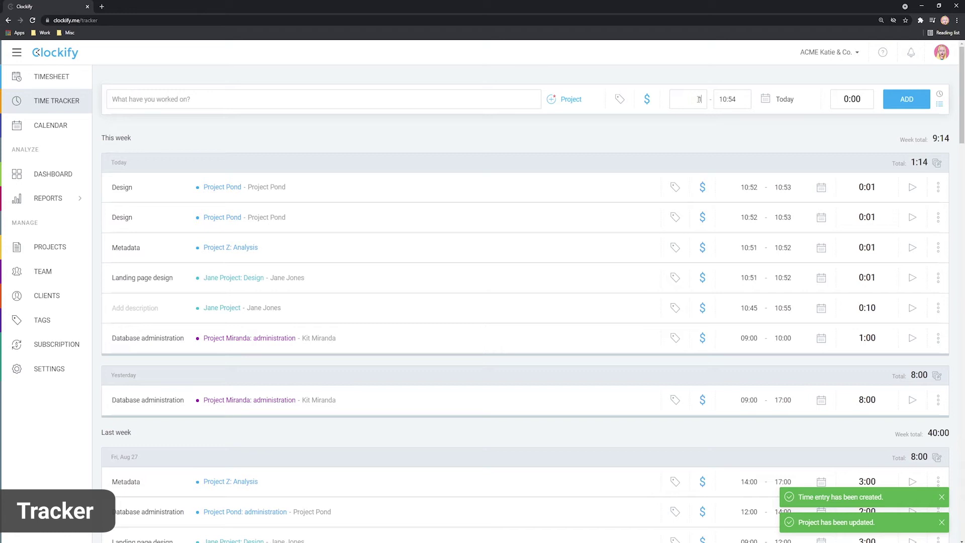
pyautogui.write('30')
pyautogui.press('Return')
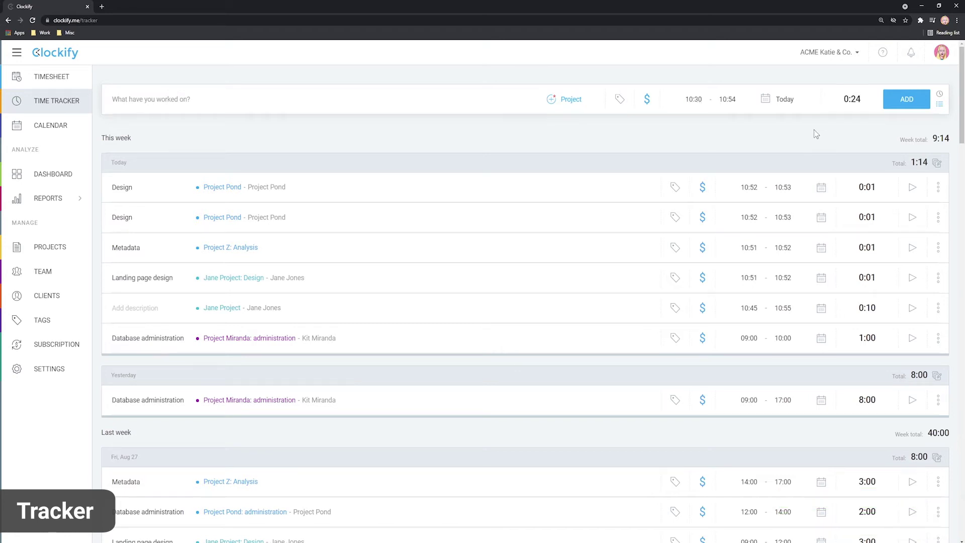
pyautogui.click(571, 99)
pyautogui.click(593, 189)
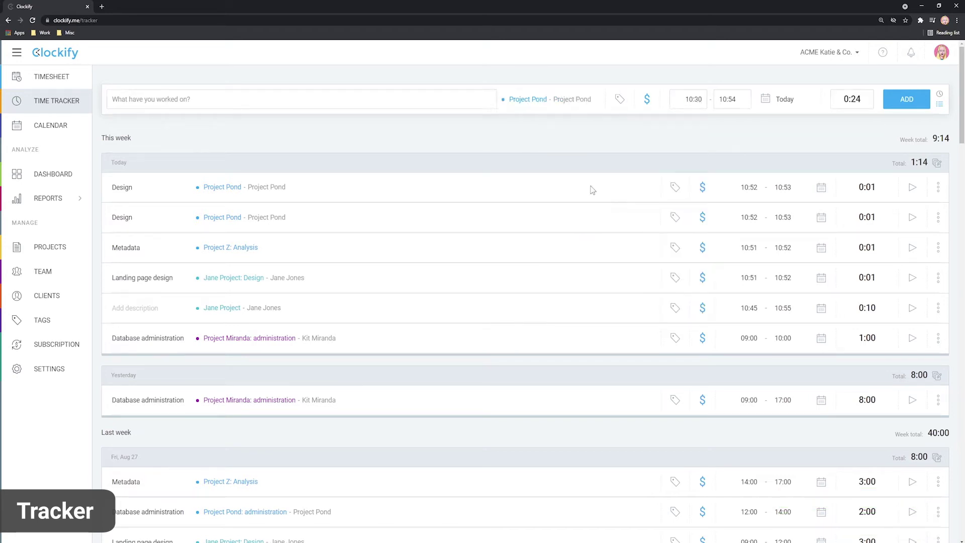
pyautogui.click(912, 103)
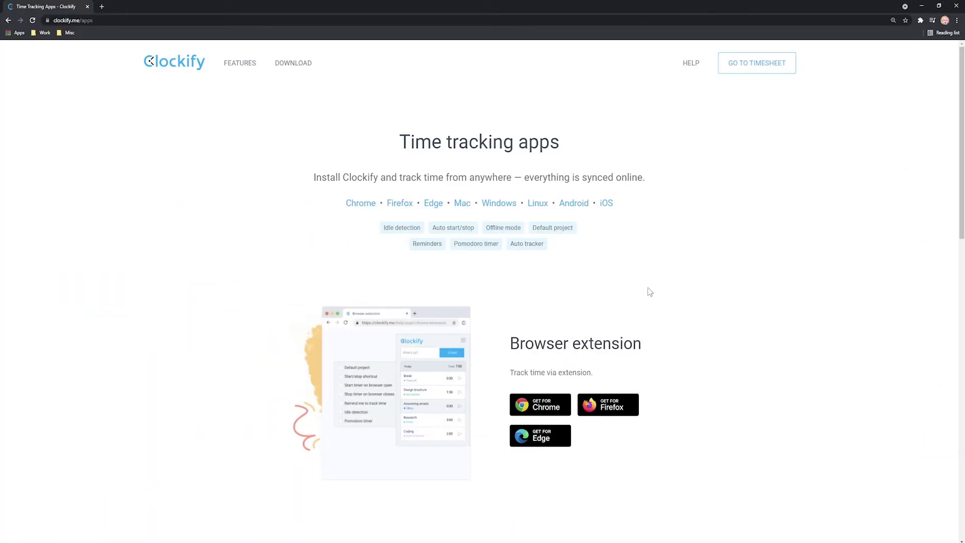
# Step: Scroll through the Browser extension, Desktop app and Mobile app sections, then back to the top
pyautogui.scroll(-10, 648, 307)
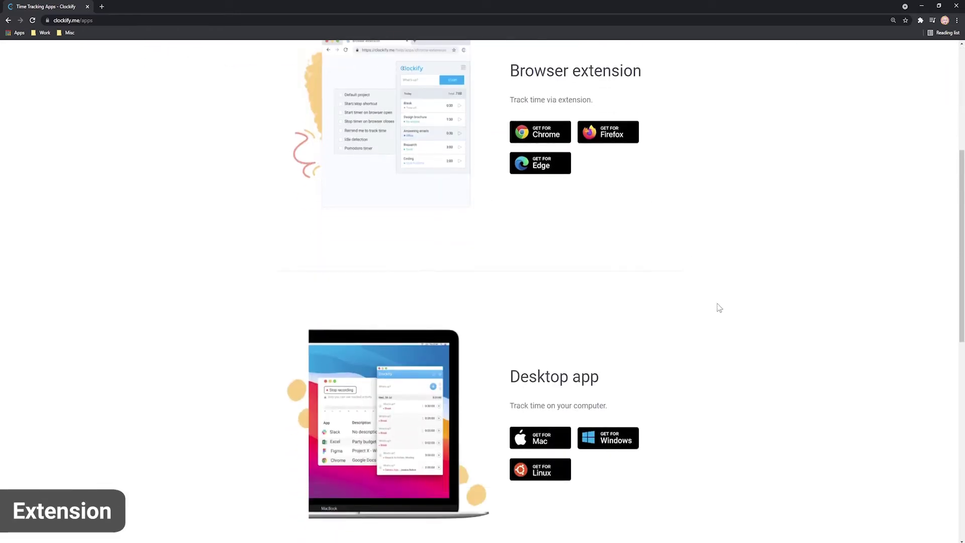
pyautogui.scroll(-4, 690, 298)
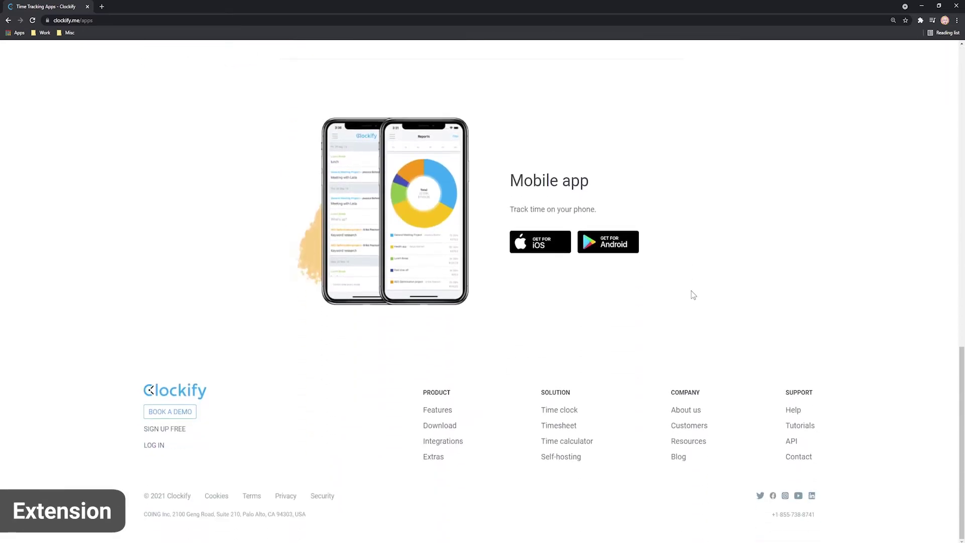
pyautogui.scroll(4, 693, 292)
pyautogui.scroll(8, 696, 290)
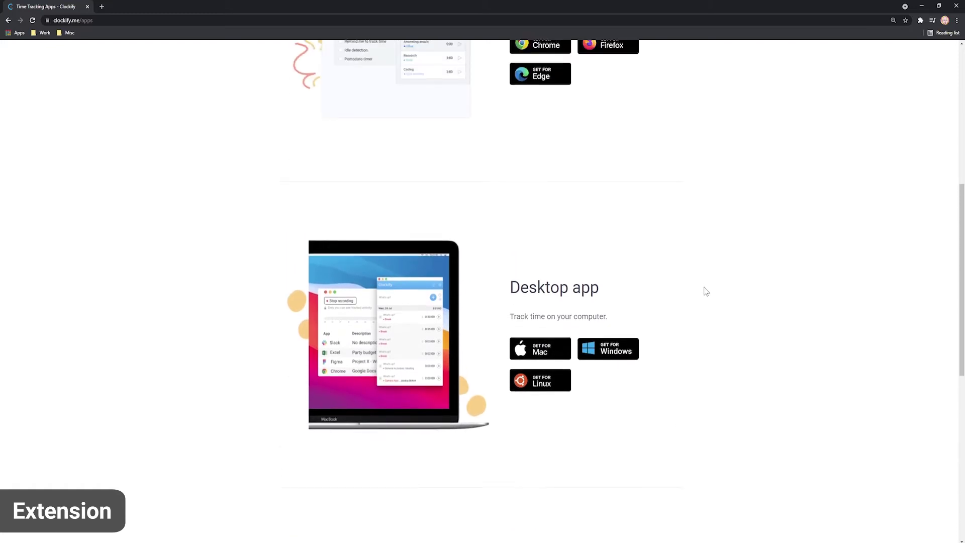
pyautogui.scroll(4, 716, 294)
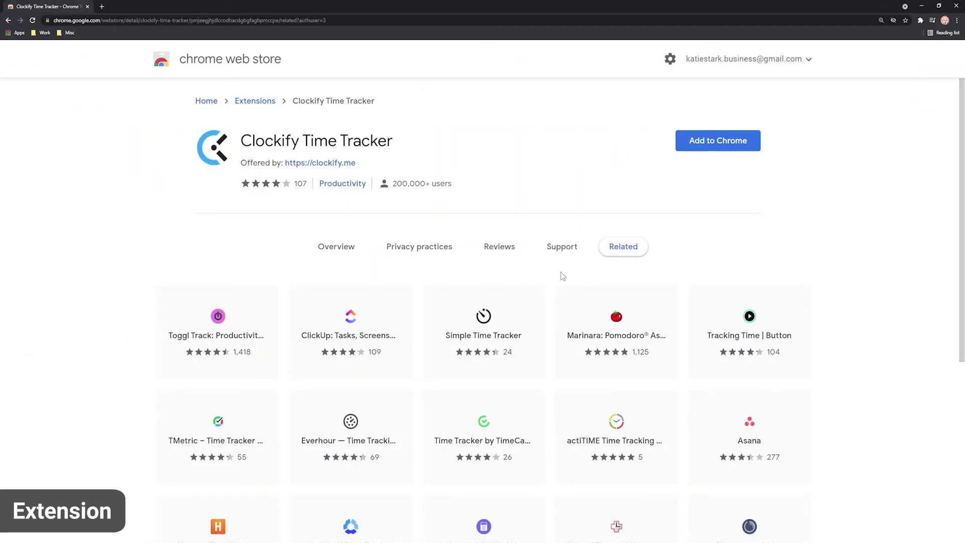
# Step: Add the Clockify Time Tracker extension to Chrome from its store page
pyautogui.click(719, 147)
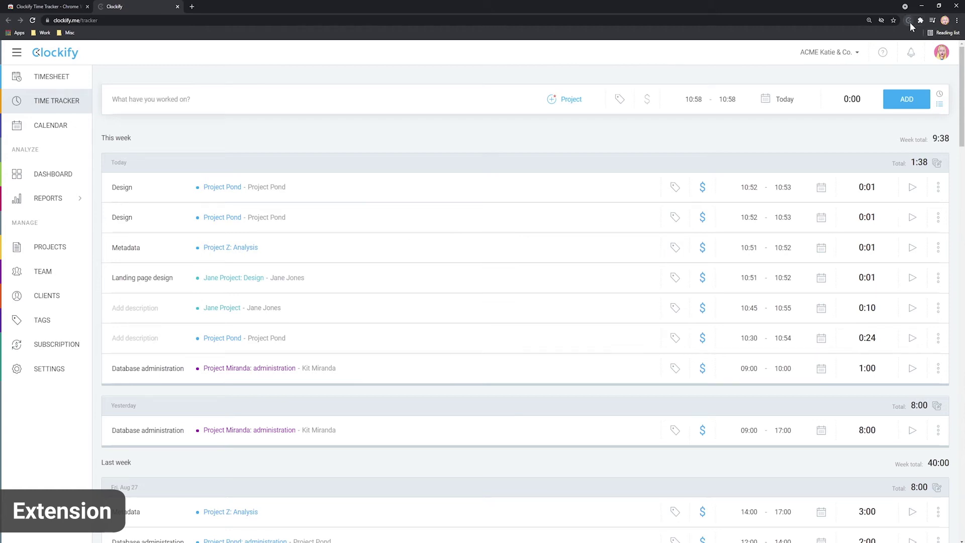
# Step: Start a Design timer for Jane Project from the Clockify browser extension and confirm its settings
pyautogui.click(909, 22)
pyautogui.scroll(-1, 844, 137)
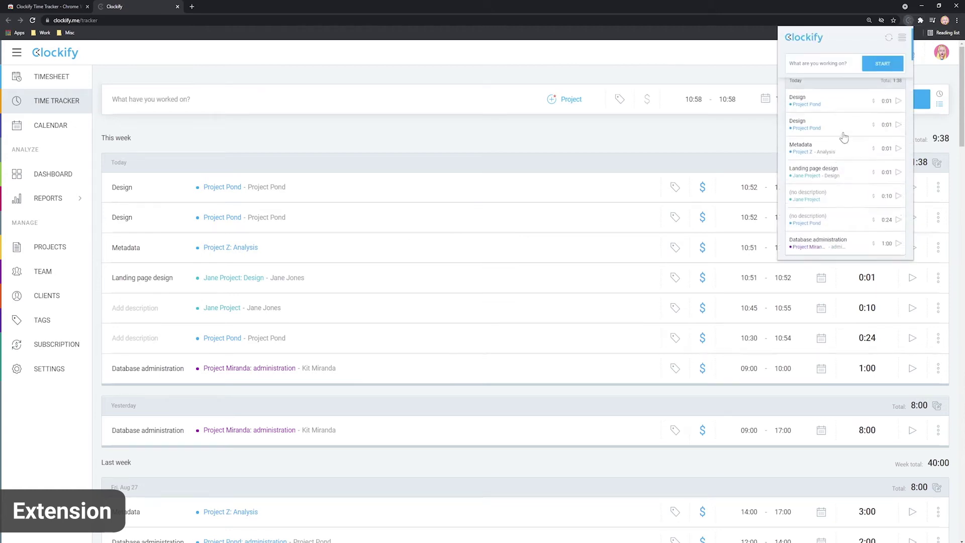
pyautogui.scroll(-3, 845, 137)
pyautogui.scroll(5, 844, 141)
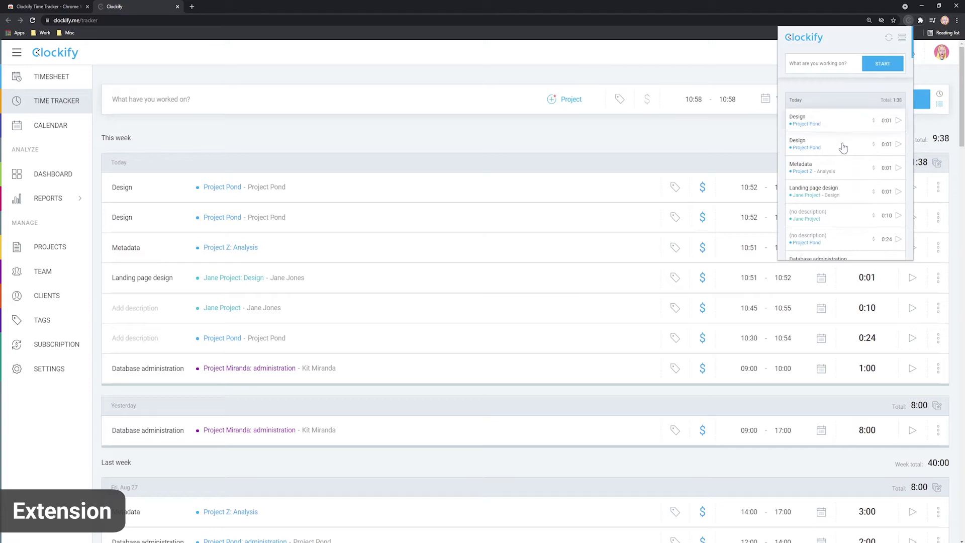
pyautogui.click(815, 64)
pyautogui.write('Design')
pyautogui.click(892, 66)
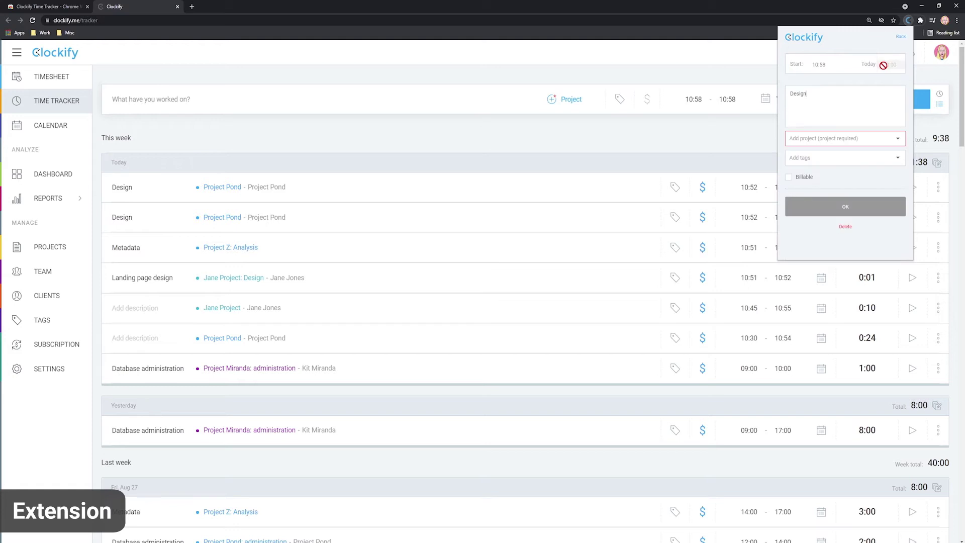
pyautogui.click(881, 139)
pyautogui.click(815, 194)
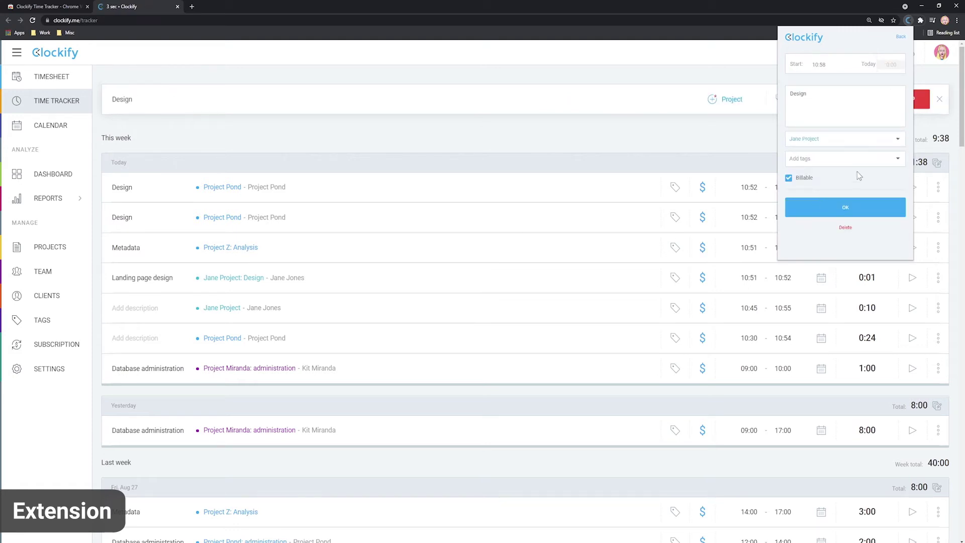
pyautogui.click(518, 166)
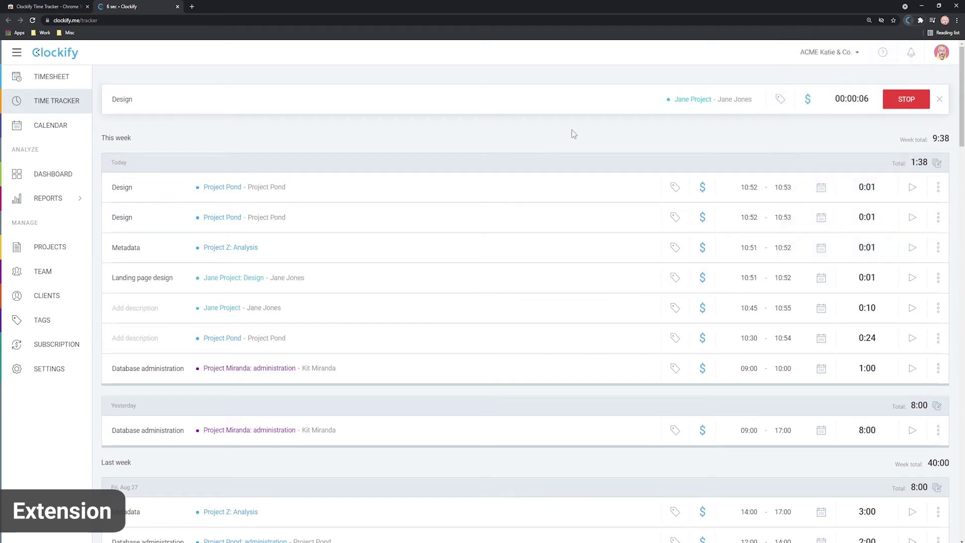
# Step: Check the running Design timer in the extension, then stop it
pyautogui.click(907, 22)
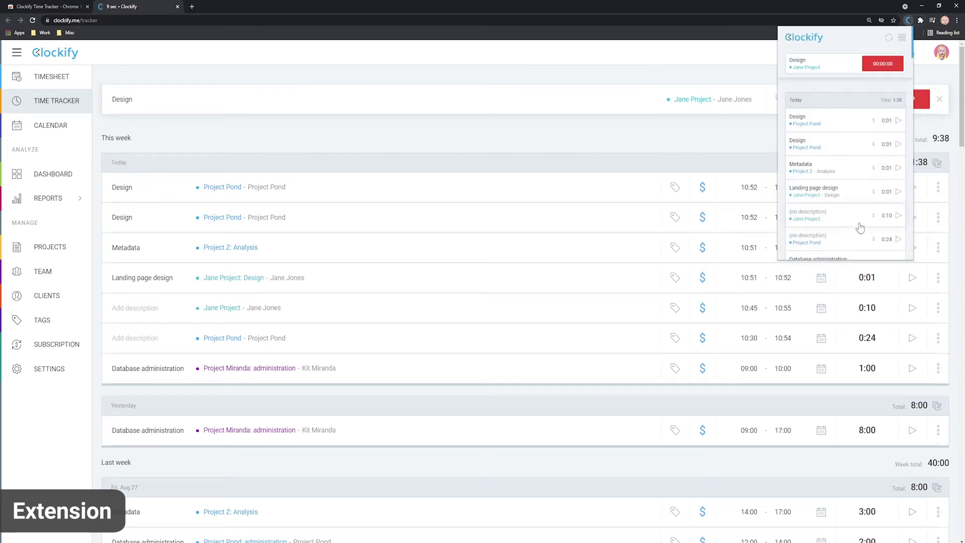
pyautogui.click(778, 133)
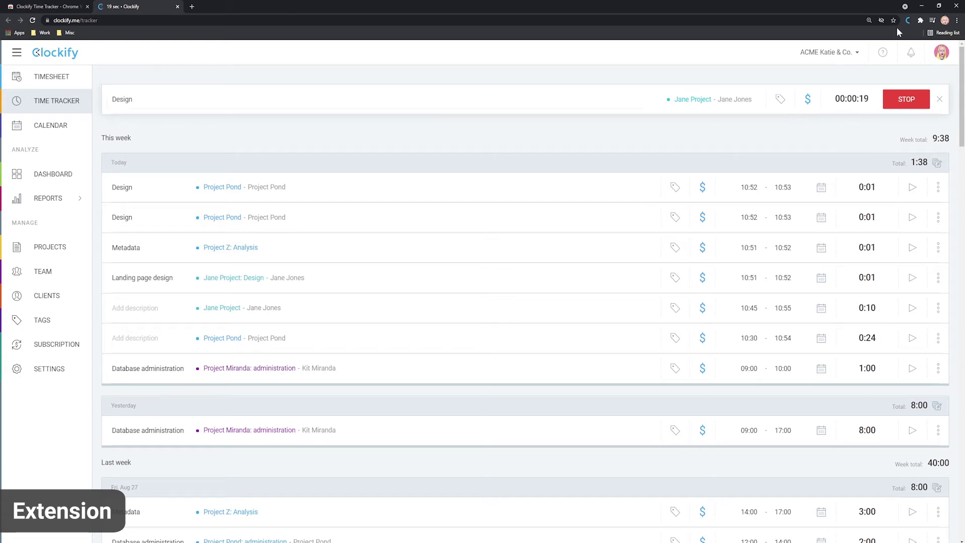
pyautogui.click(908, 21)
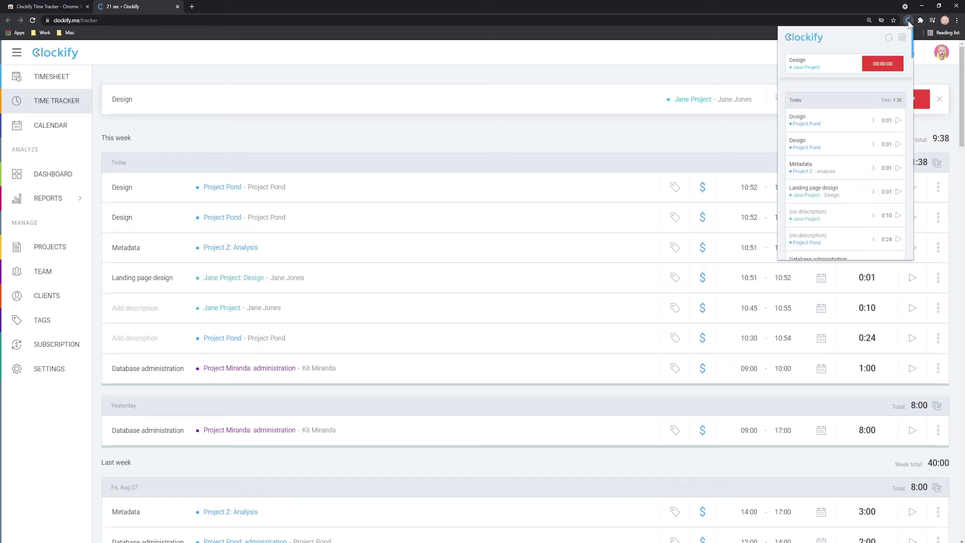
pyautogui.click(883, 63)
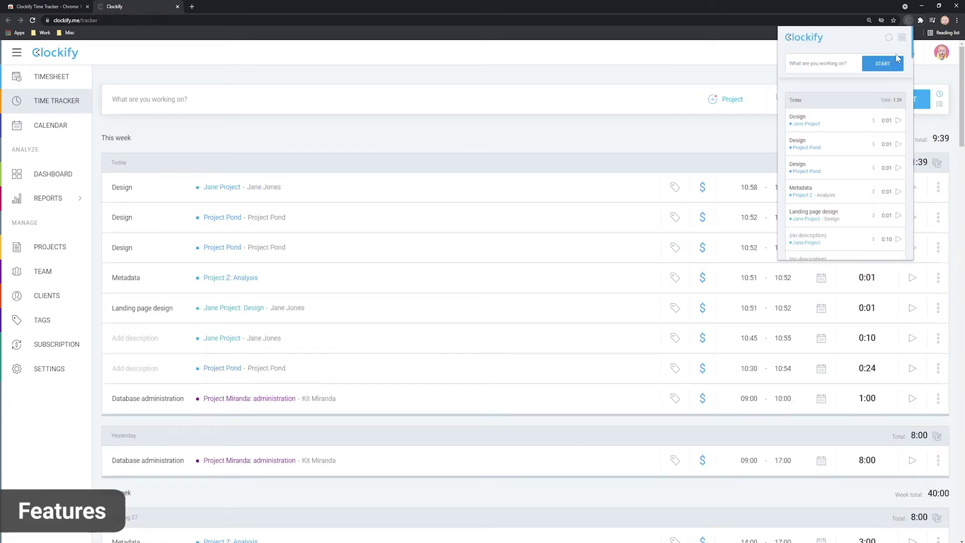
# Step: In the extension settings, enable starting the timer with the browser and stopping it on close
pyautogui.click(903, 38)
pyautogui.click(837, 146)
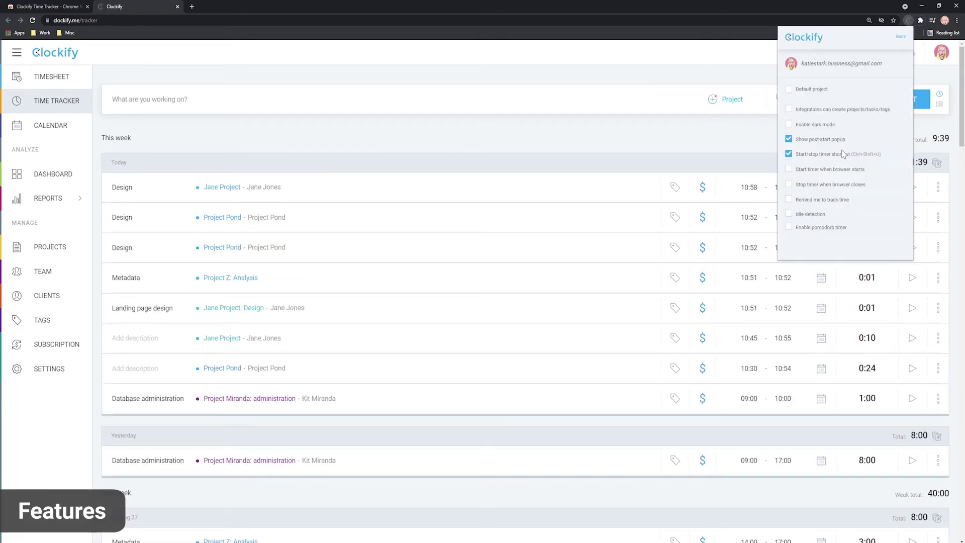
pyautogui.click(820, 172)
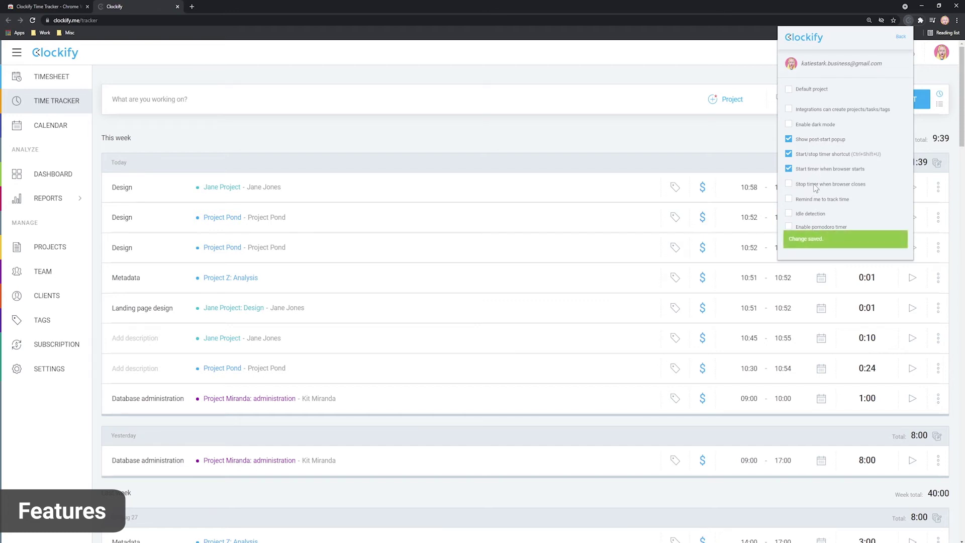
pyautogui.click(814, 185)
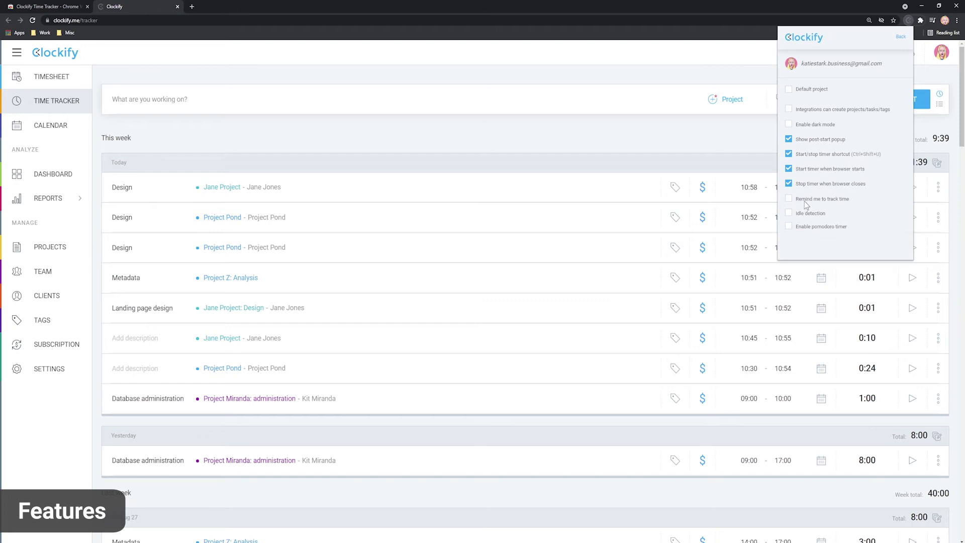
# Step: Turn on Monday–Friday 09:00–17:00 tracking reminders and 15-minute idle detection
pyautogui.click(805, 200)
pyautogui.scroll(-2, 836, 208)
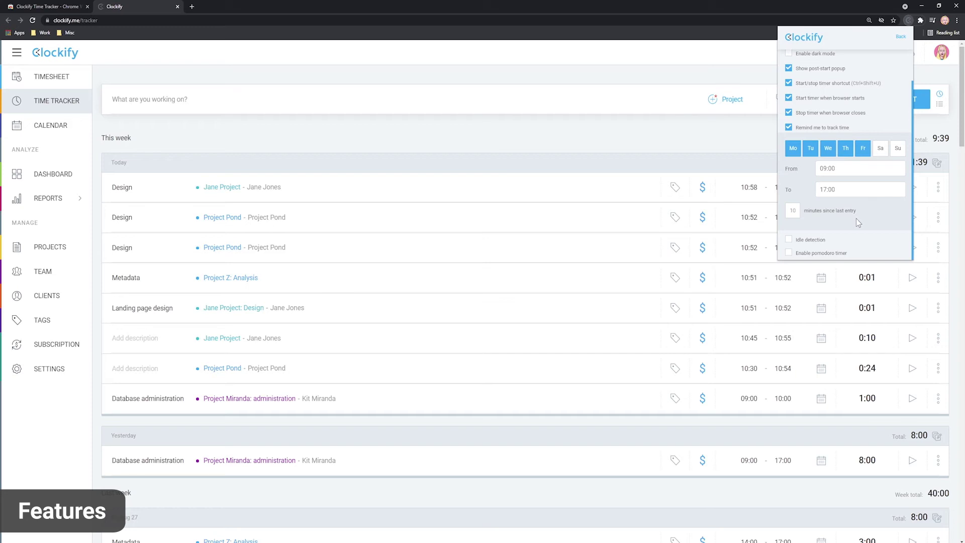
pyautogui.click(789, 240)
pyautogui.scroll(-1, 857, 201)
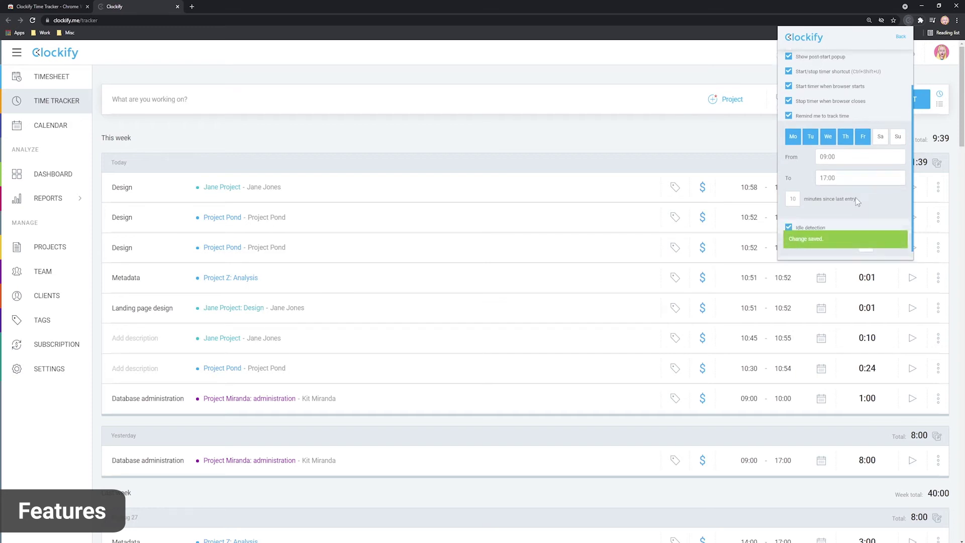
pyautogui.scroll(-1, 859, 202)
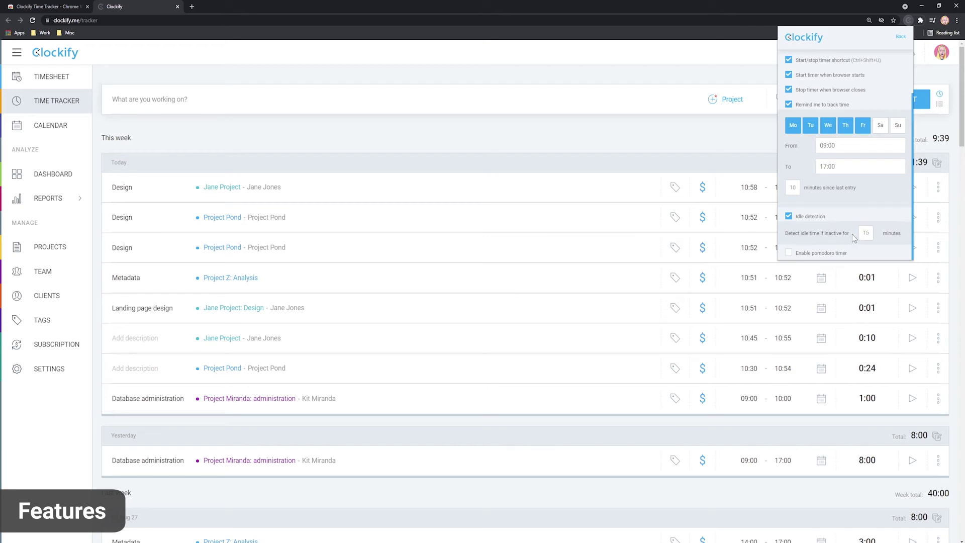
# Step: Tick Enable pomodoro timer and change the timer interval to 25 minutes
pyautogui.click(788, 253)
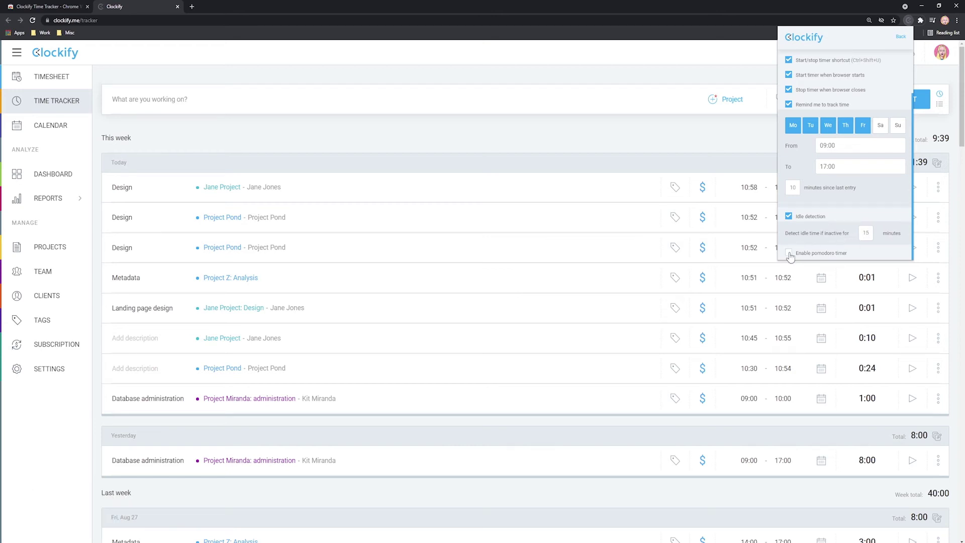
pyautogui.scroll(-3, 849, 113)
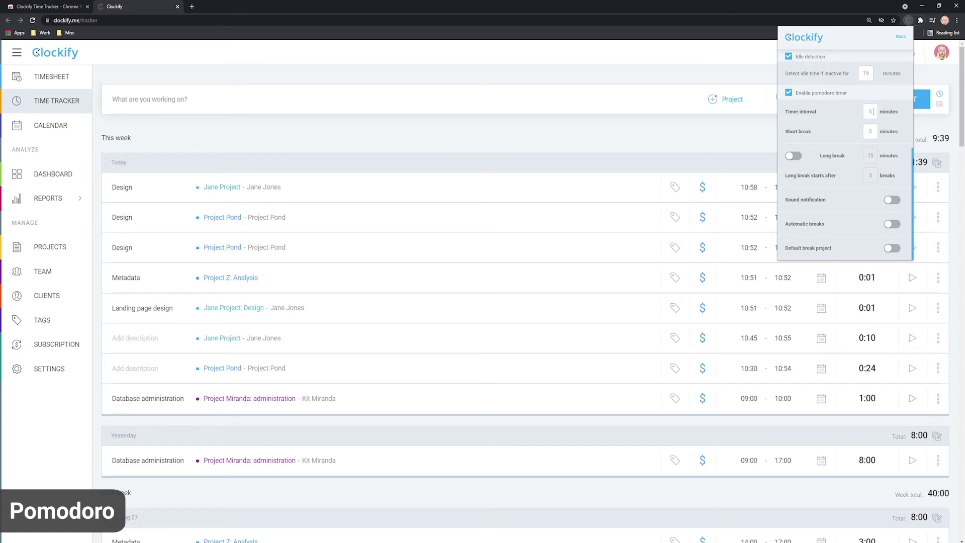
pyautogui.doubleClick(872, 111)
pyautogui.write('25')
pyautogui.click(872, 132)
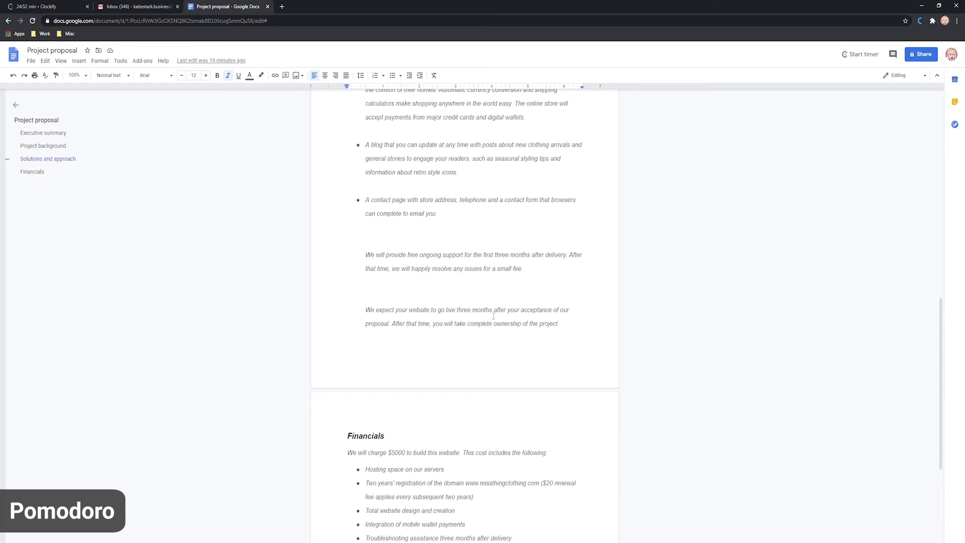
pyautogui.scroll(-1, 494, 315)
pyautogui.scroll(3, 493, 316)
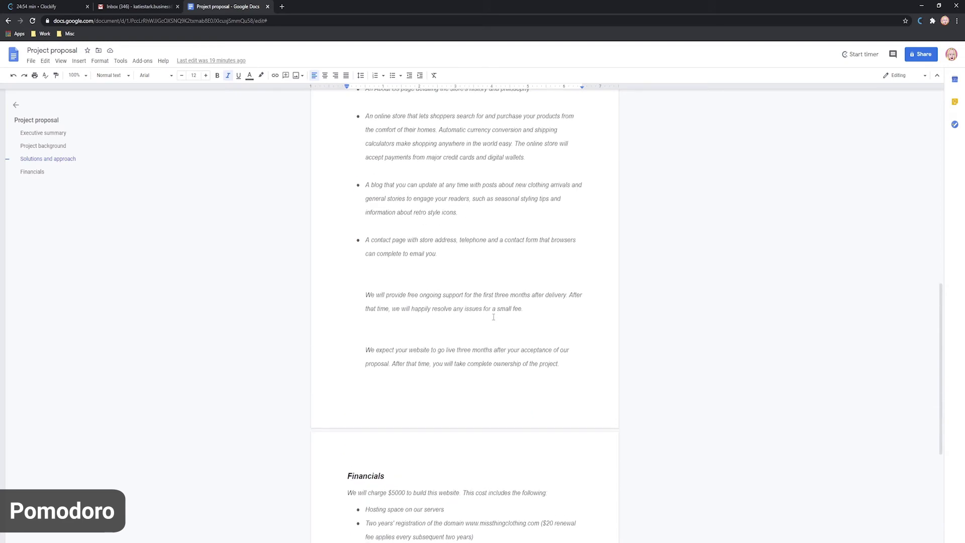
pyautogui.scroll(2, 493, 345)
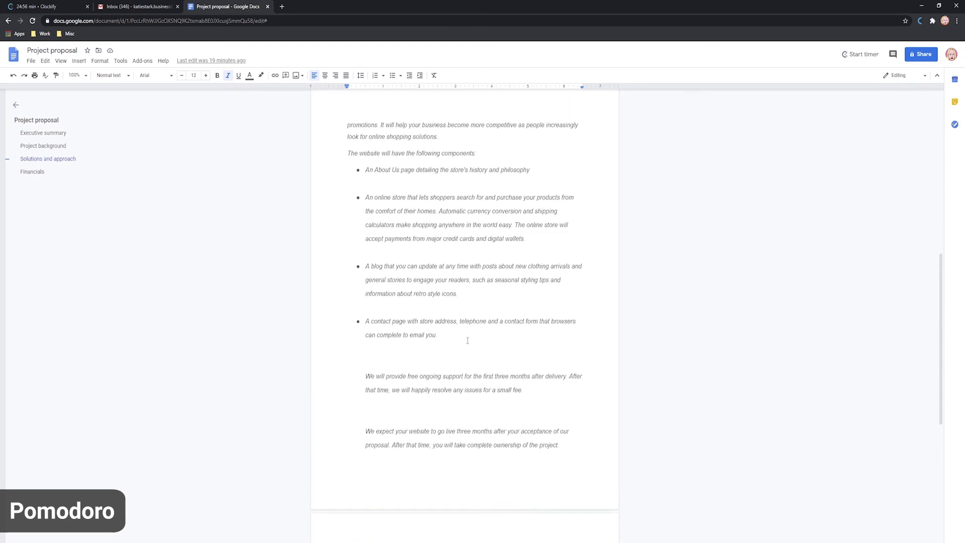
pyautogui.scroll(3, 477, 337)
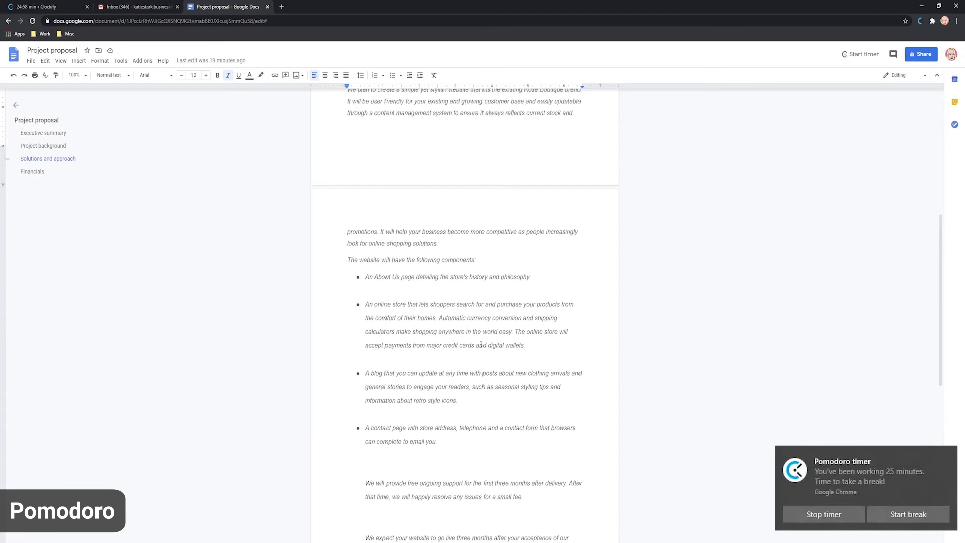
pyautogui.scroll(3, 489, 347)
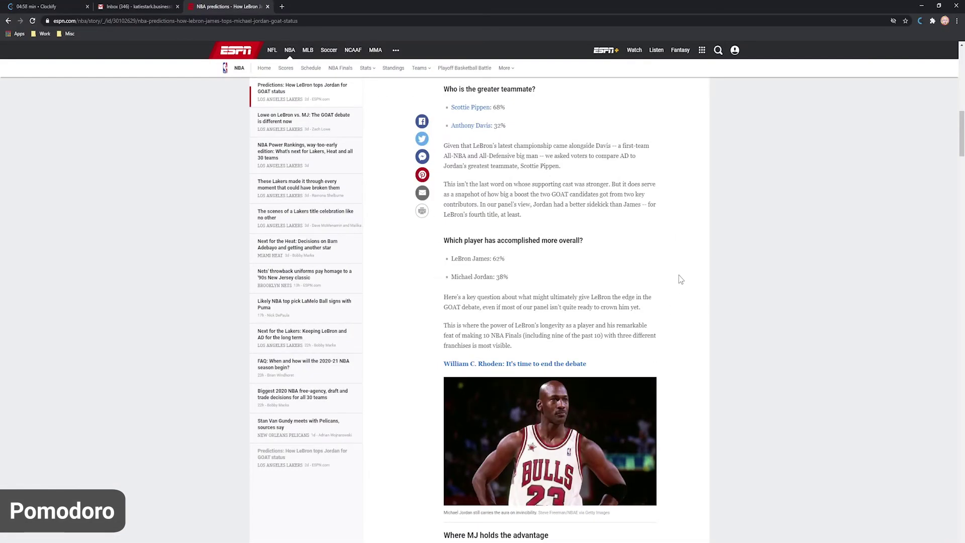
pyautogui.scroll(-3, 679, 275)
pyautogui.scroll(-3, 684, 259)
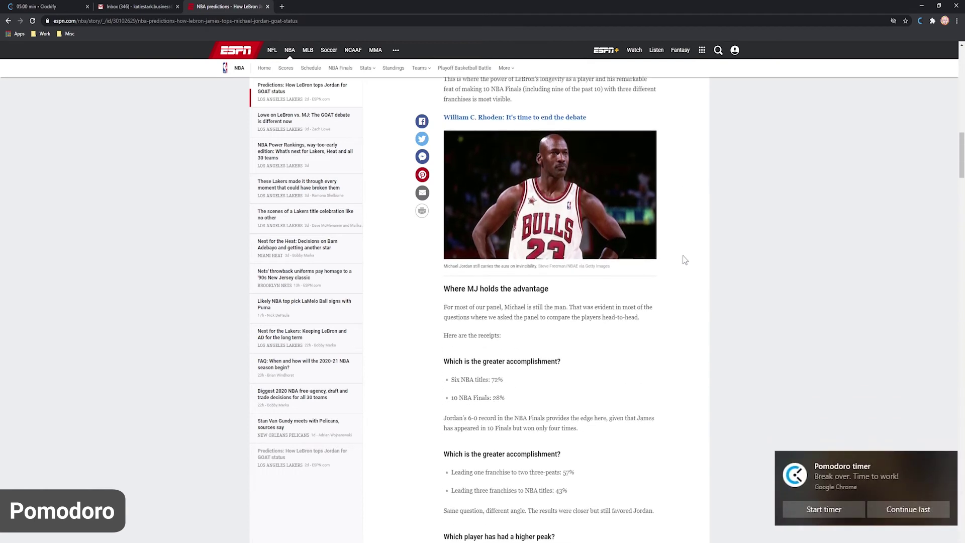
pyautogui.scroll(-2, 685, 259)
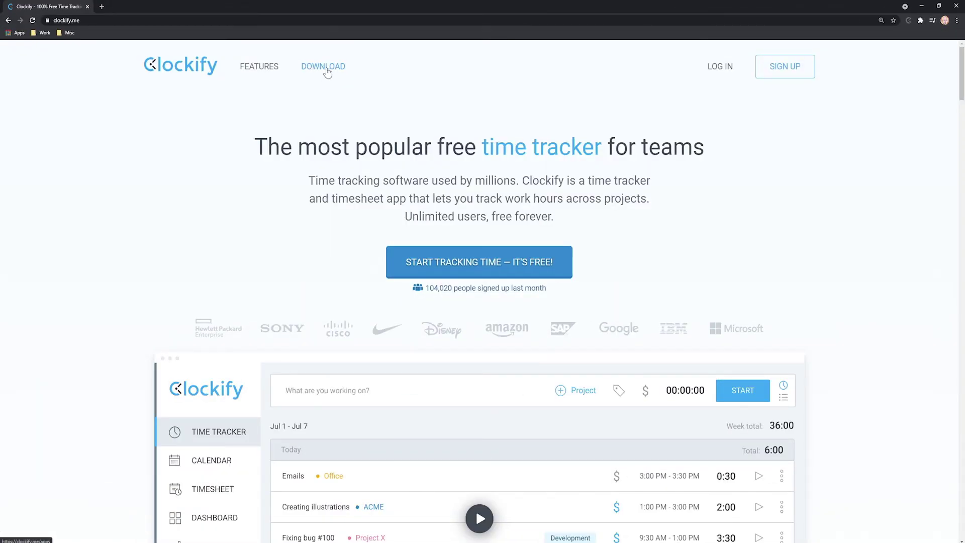
# Step: Get the Windows desktop app from the downloads page, log in via the web page, and launch it signed in
pyautogui.click(324, 70)
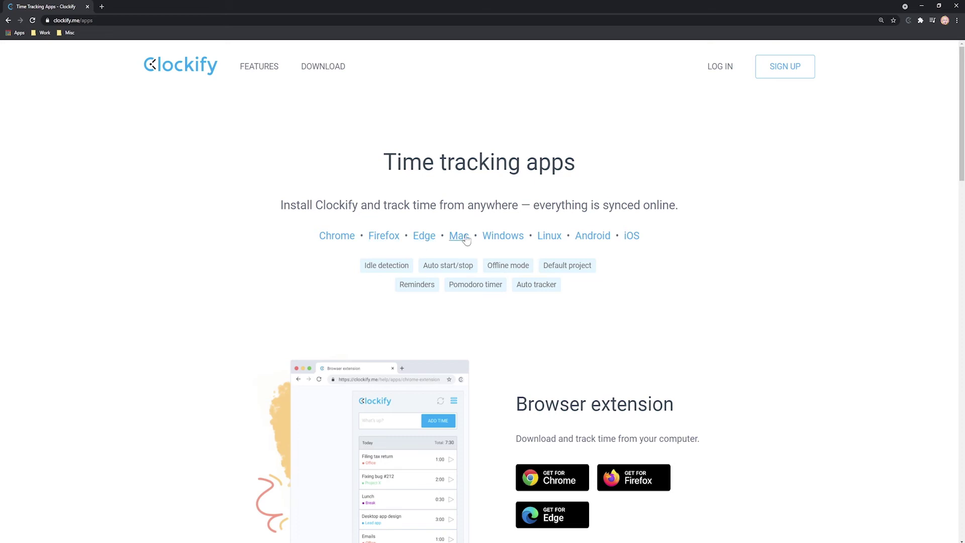
pyautogui.click(503, 236)
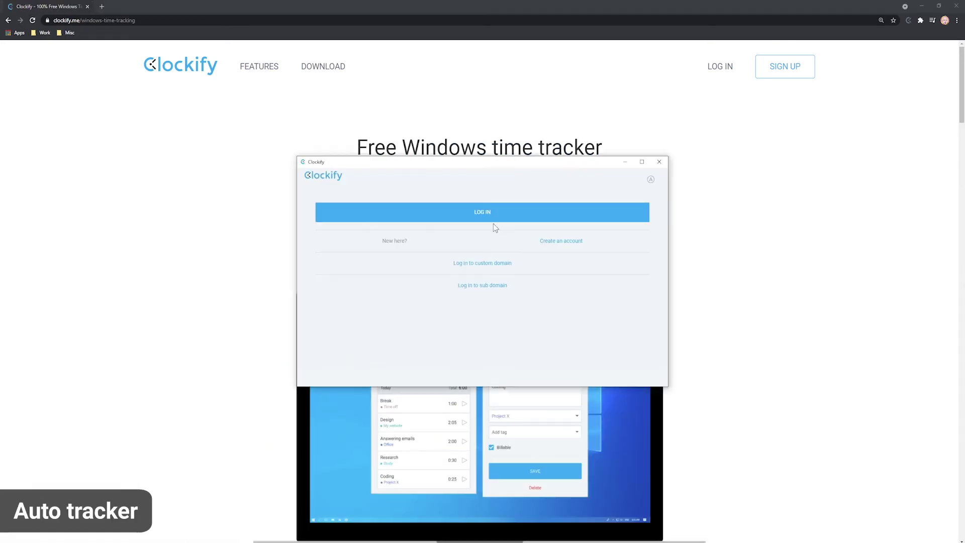
pyautogui.click(479, 213)
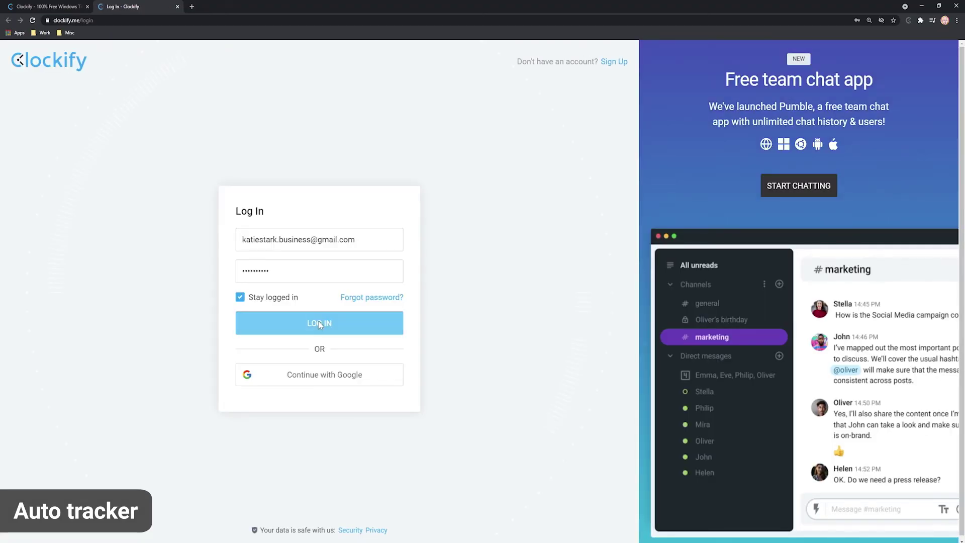
pyautogui.click(318, 322)
pyautogui.click(507, 86)
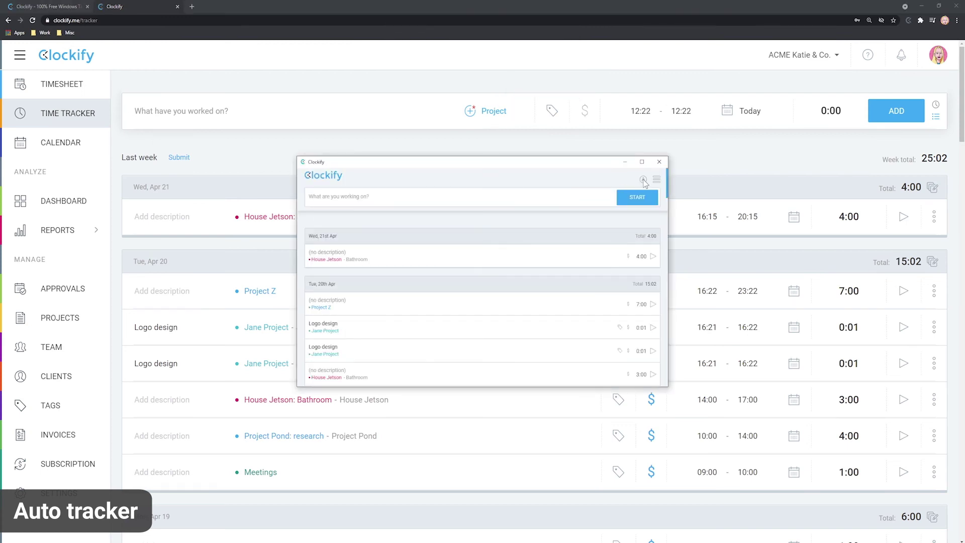
# Step: Open the desktop app's Auto tracker and scroll through today's app activity with start and end times
pyautogui.click(644, 180)
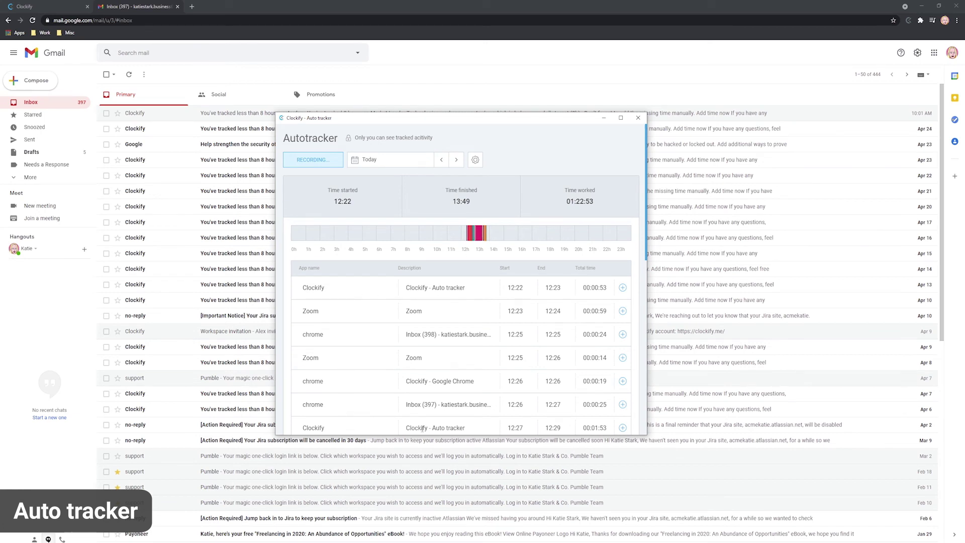
pyautogui.scroll(-5, 435, 282)
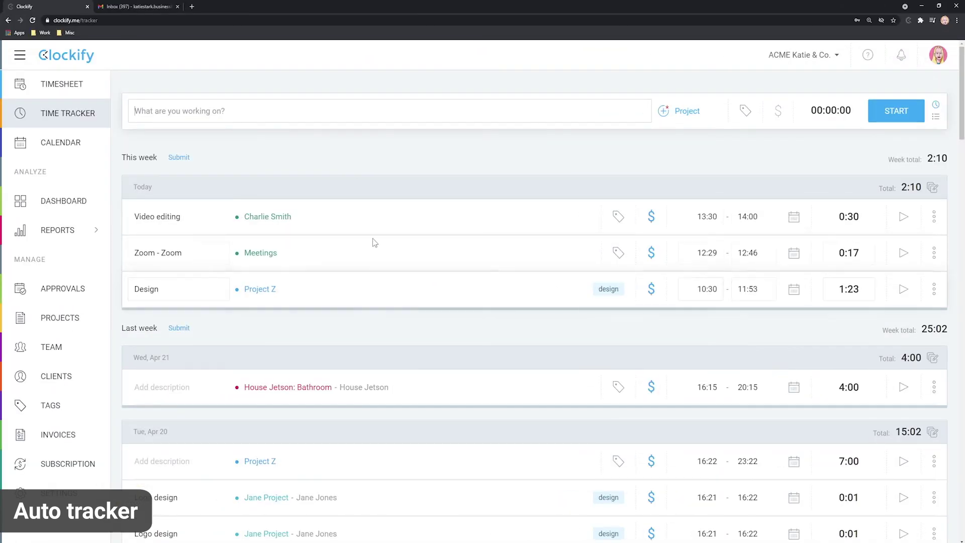
# Step: In the calendar week view, mark out a new entry on Tue, Apr 27 from 11:55 to 12:25
pyautogui.click(54, 144)
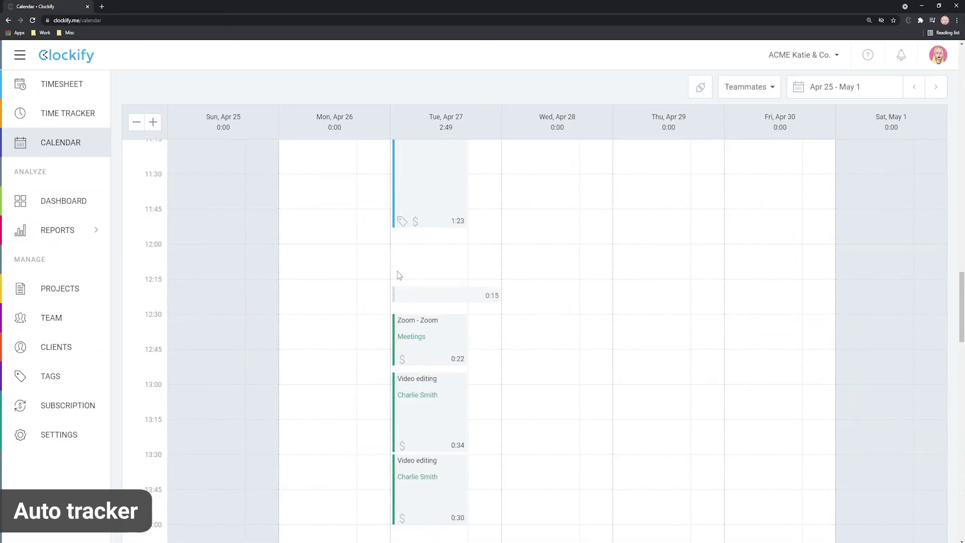
pyautogui.moveTo(399, 276); pyautogui.dragTo(396, 235)
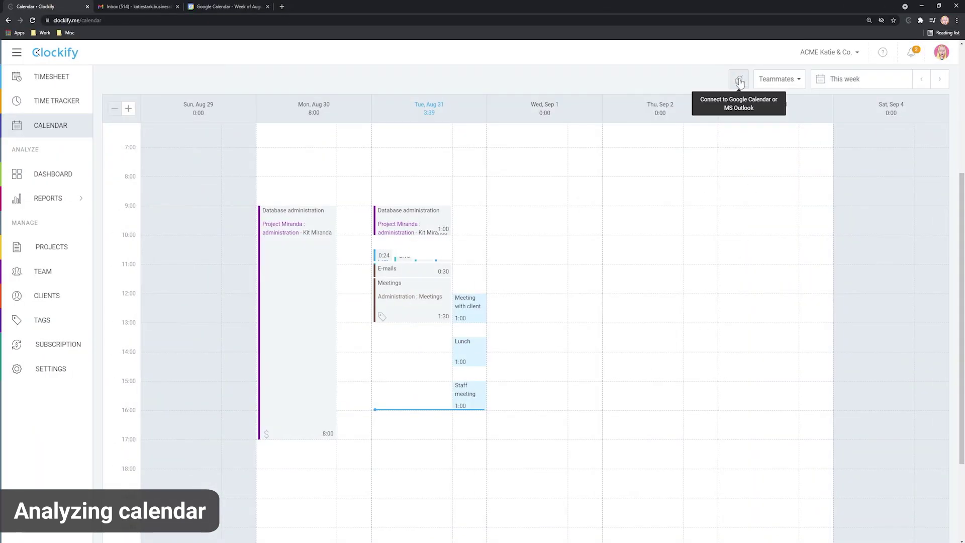
pyautogui.click(739, 80)
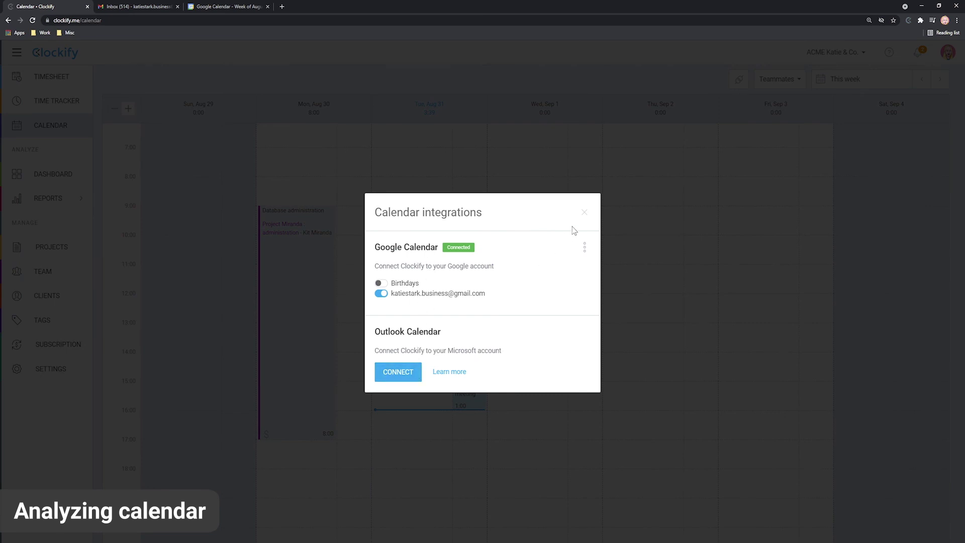
pyautogui.click(584, 213)
pyautogui.moveTo(476, 311)
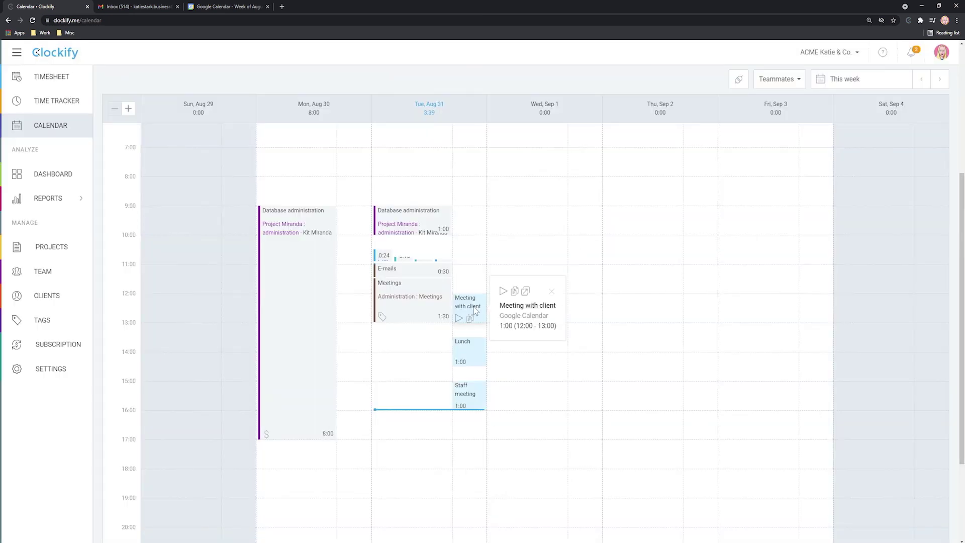
pyautogui.moveTo(469, 352)
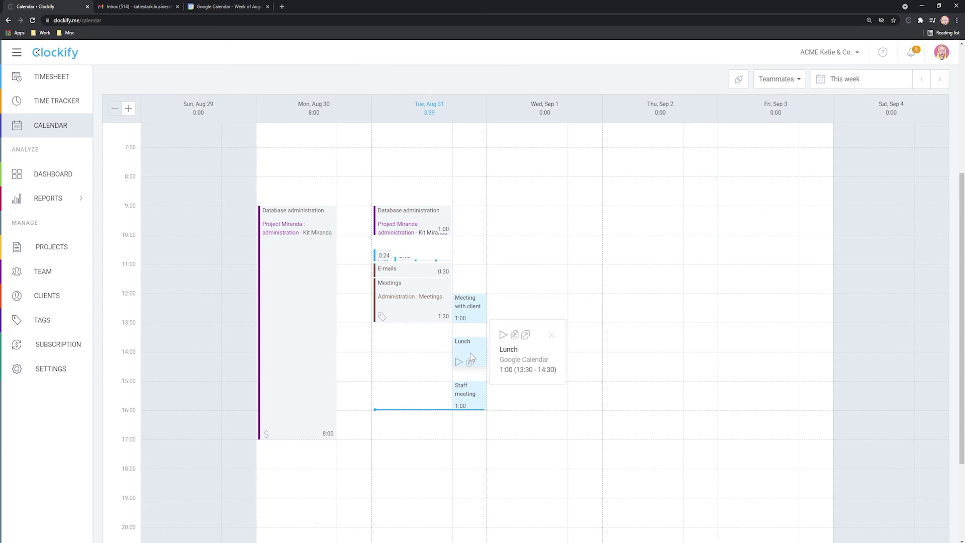
pyautogui.moveTo(473, 395)
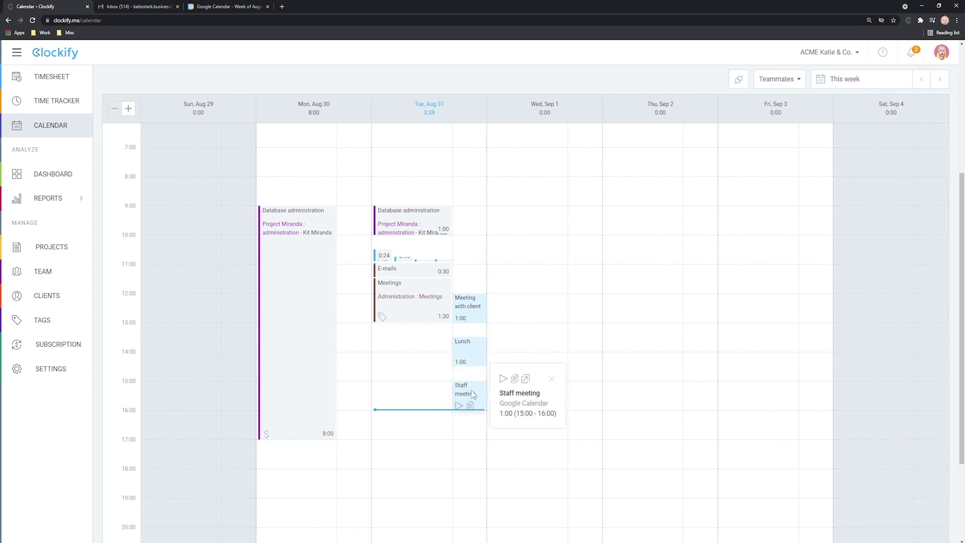